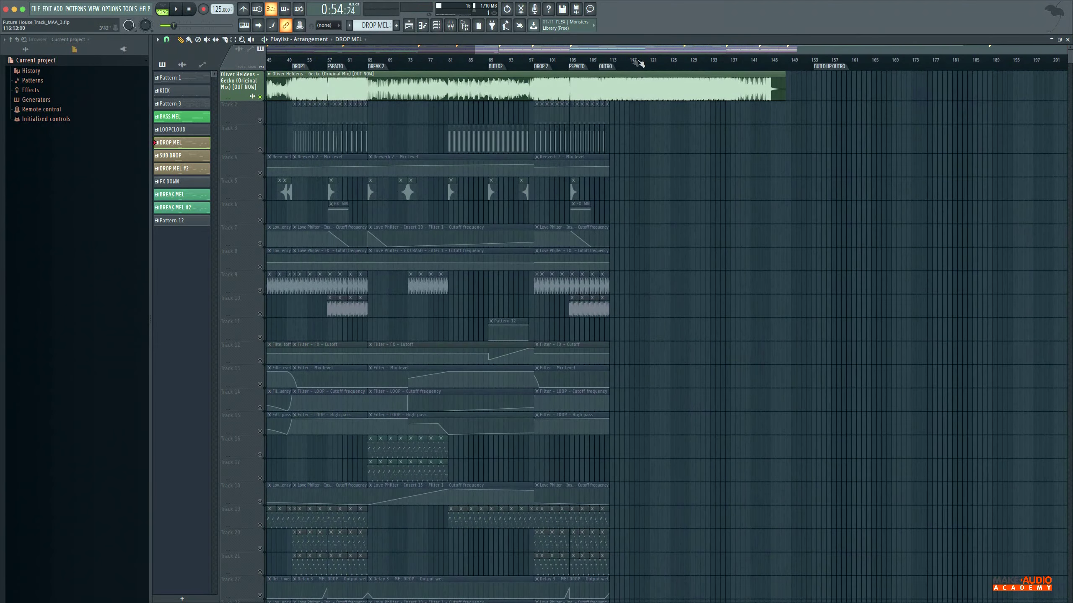
- Play the Gecko reference track from bar 113 and from around bar 133 to study its outro
key(space)
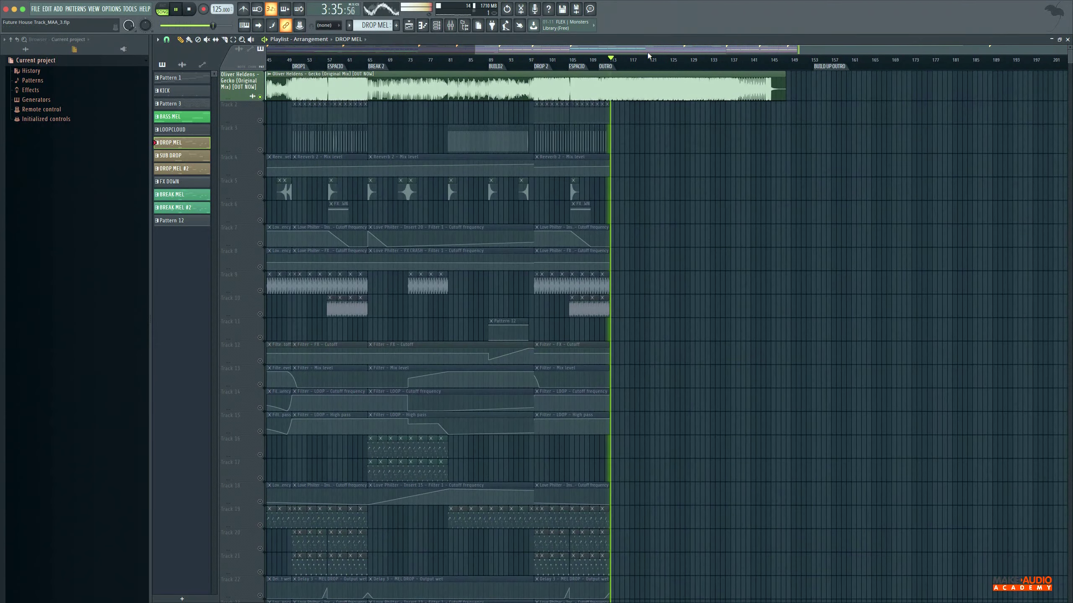
scroll(647, 53, up, 3)
scroll(650, 51, up, 2)
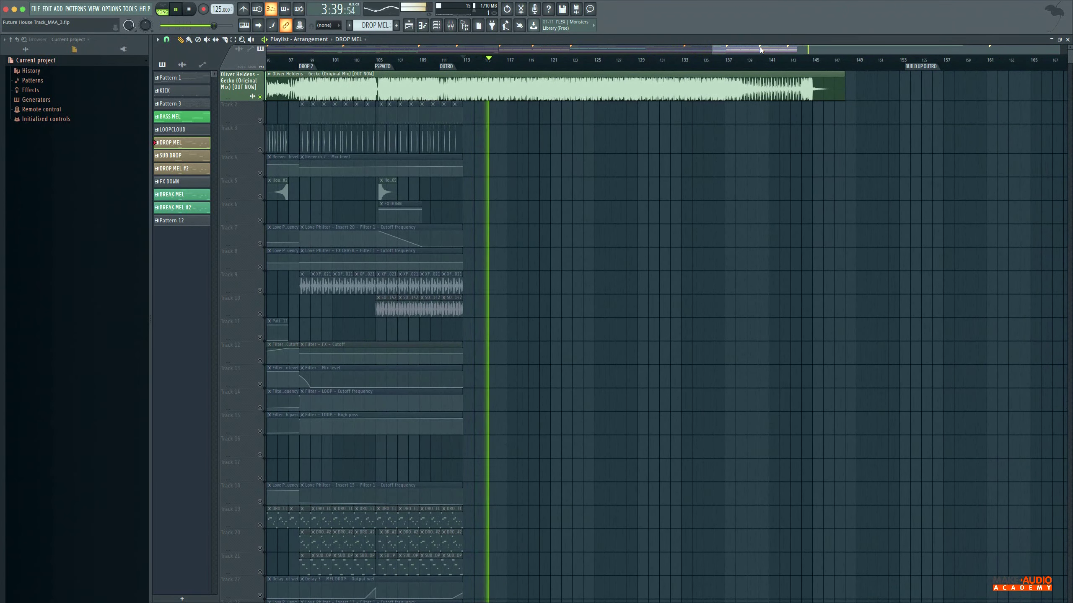
scroll(760, 47, down, 4)
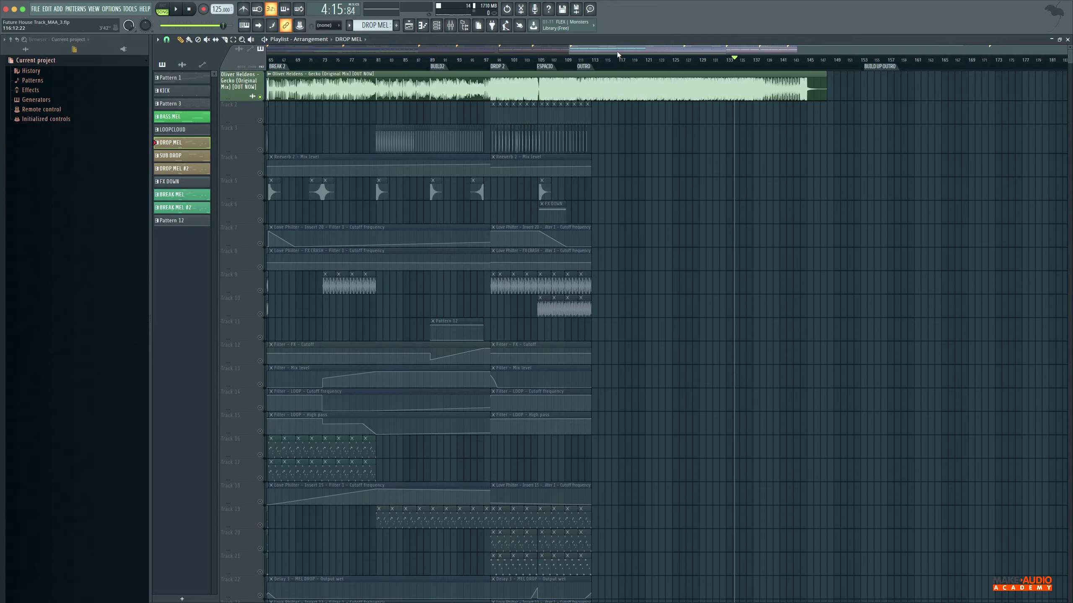
scroll(618, 54, down, 3)
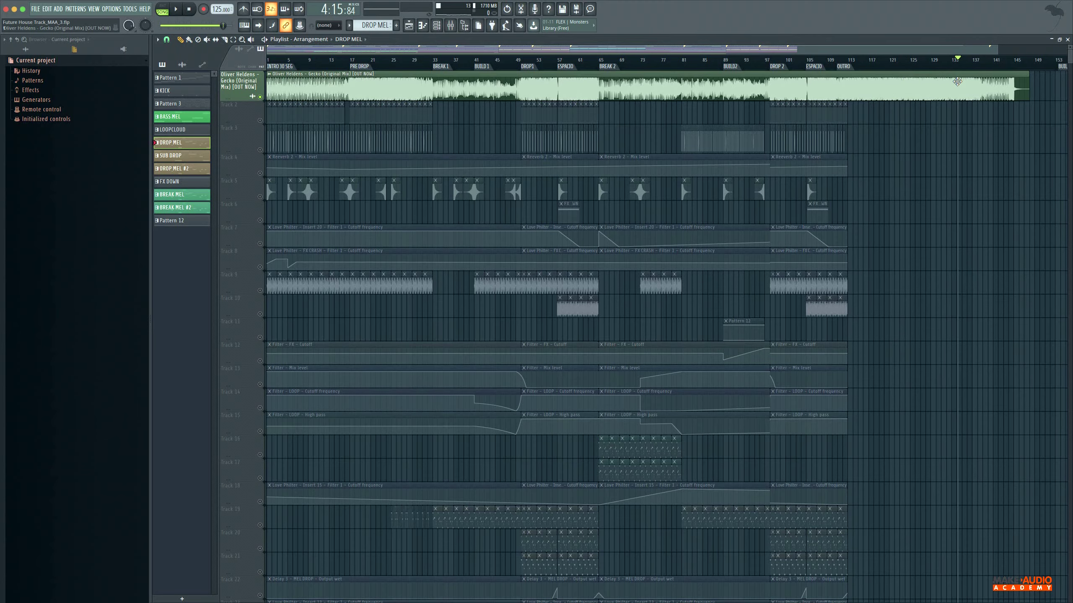
scroll(963, 64, up, 4)
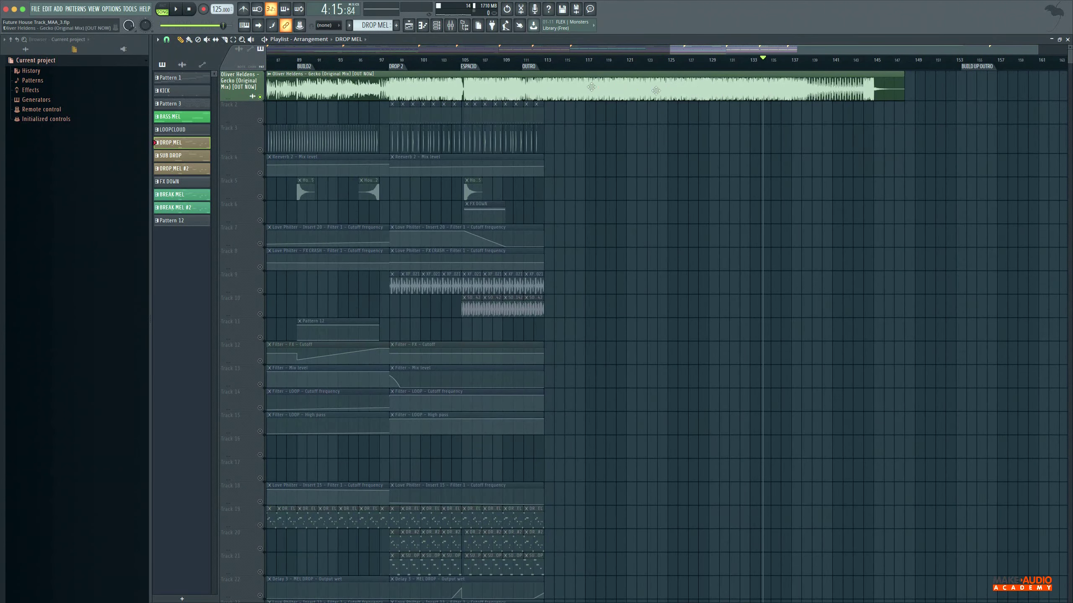
key(space)
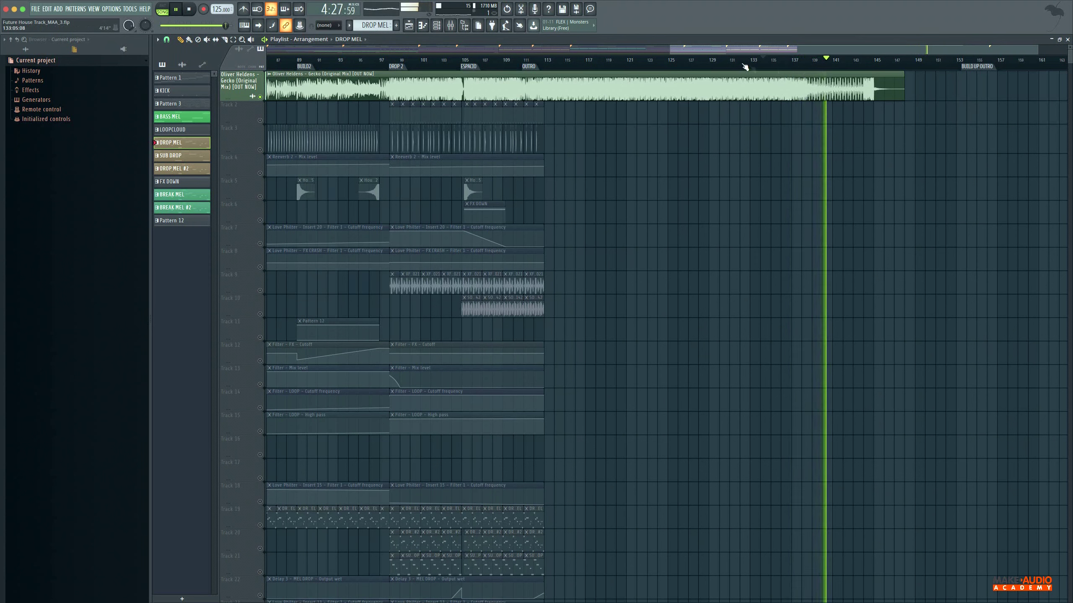
key(space)
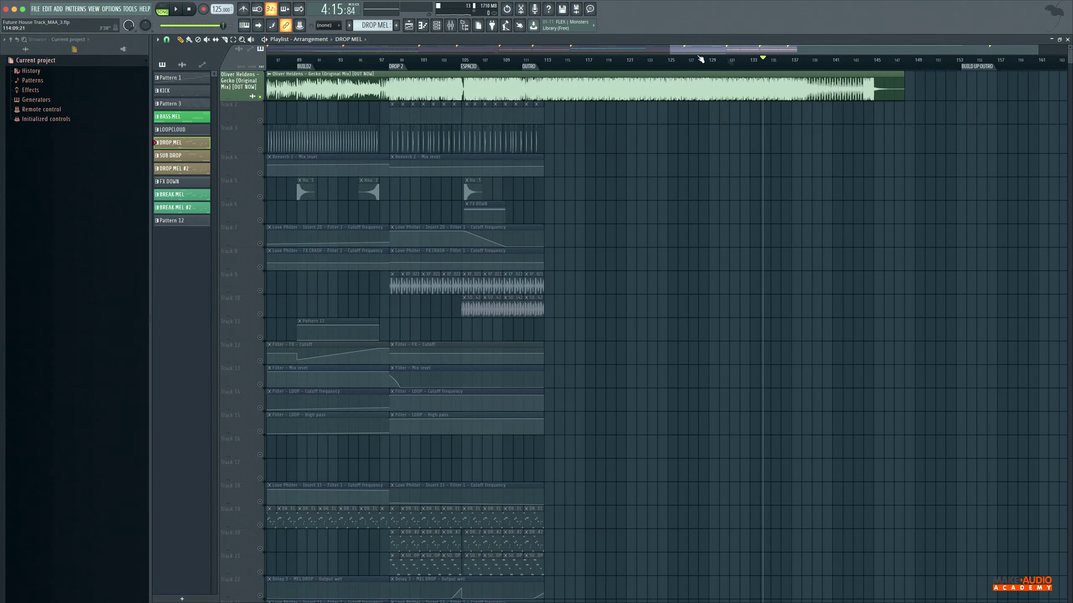
- Take the Gecko reference track out of solo and mute it so the project's own tracks play
scroll(890, 79, down, 5)
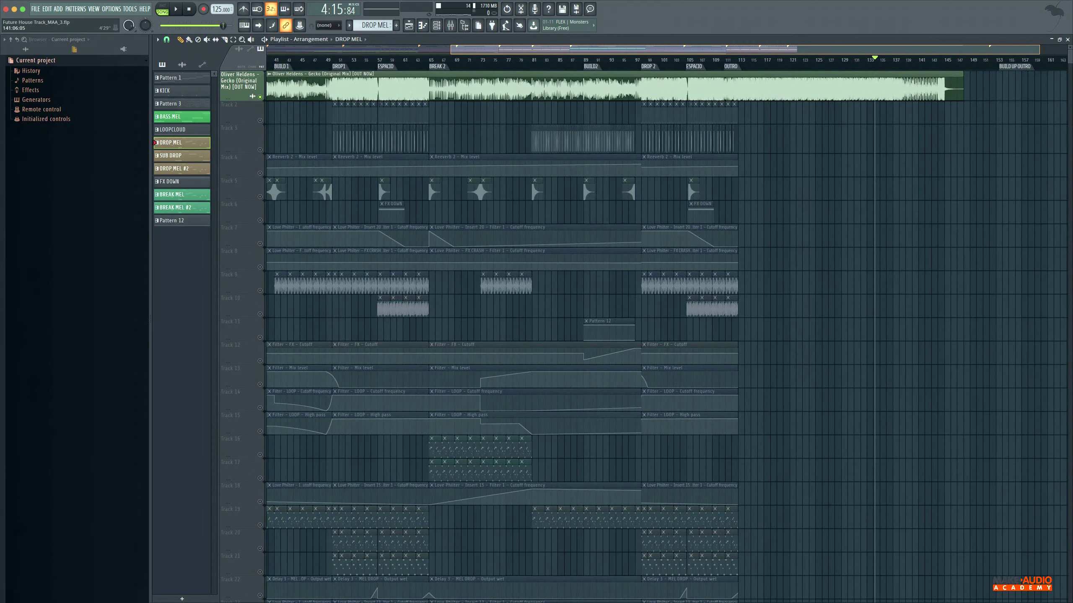
scroll(891, 79, up, 2)
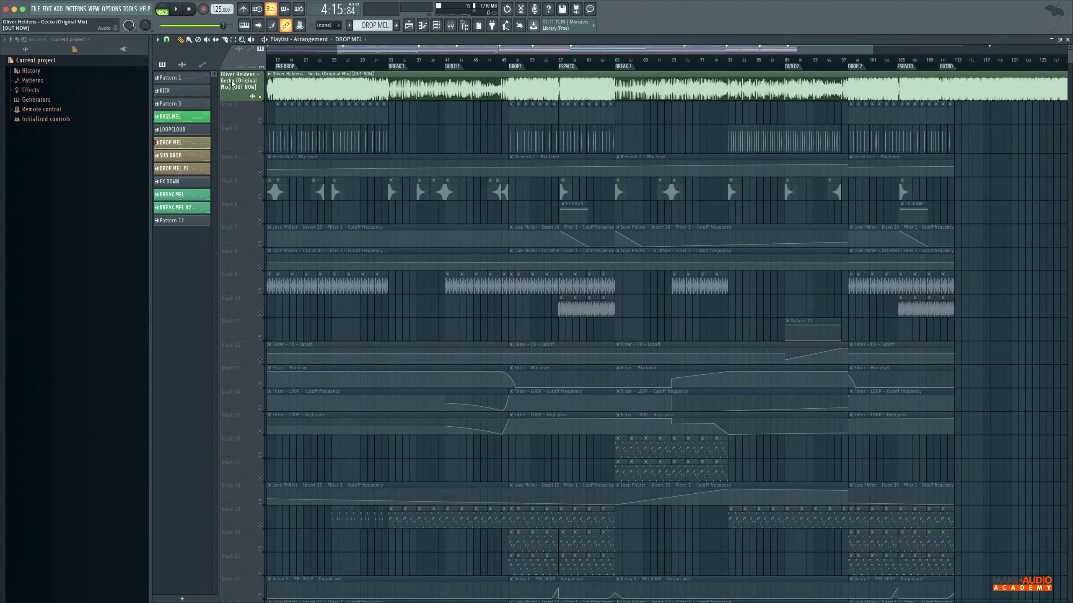
right_click(260, 96)
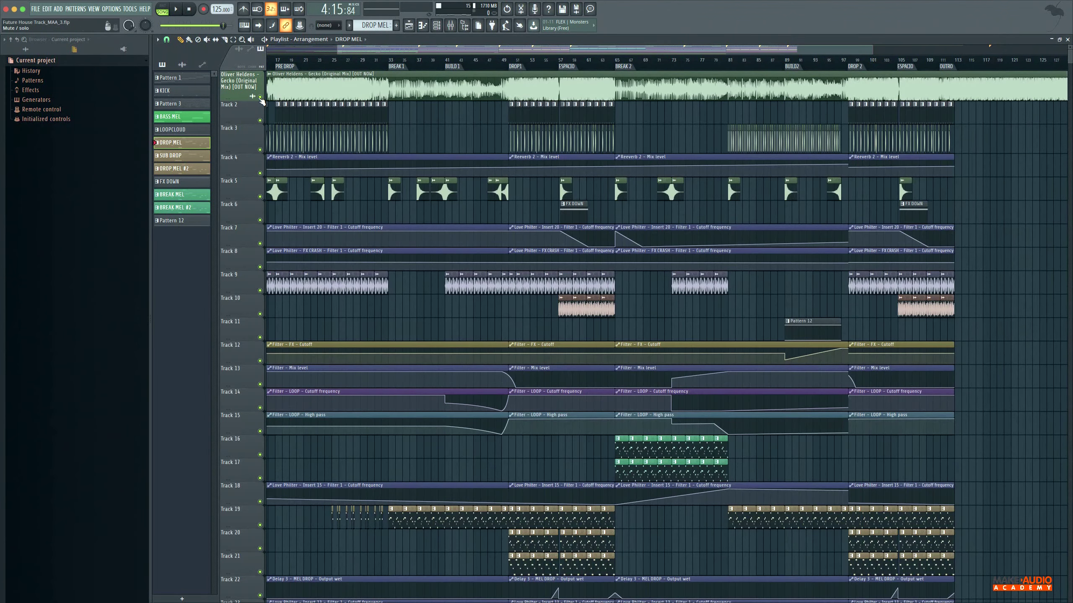
click(260, 96)
- Copy the Pre Drop kick, clap, crash, XF_Loop_021, BASS MEL and Track 35 fill clips to bar 113, one track lower
scroll(404, 54, up, 4)
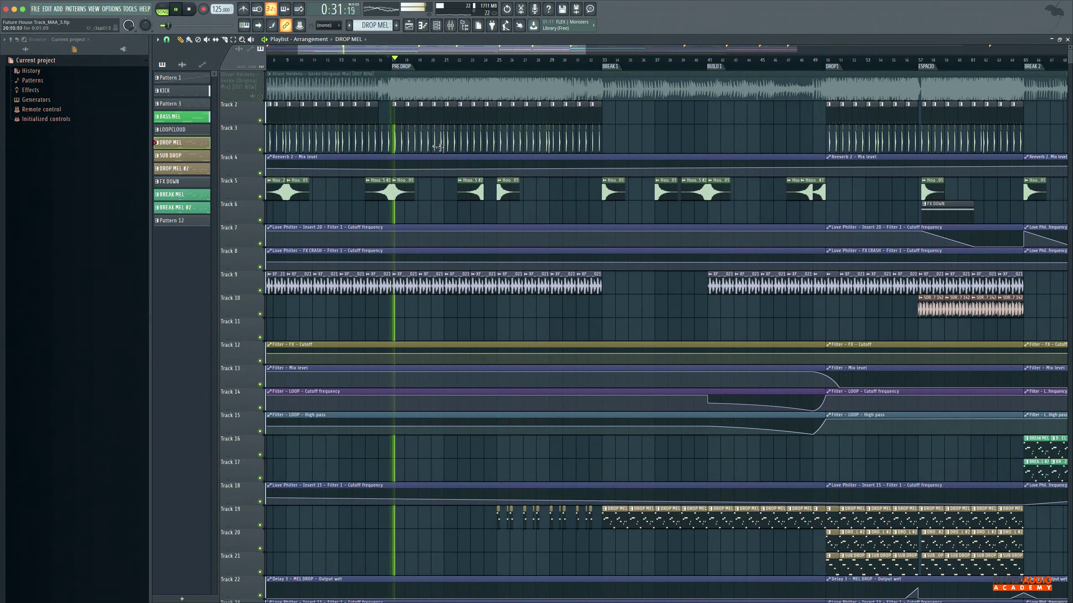
drag(610, 118, 393, 136)
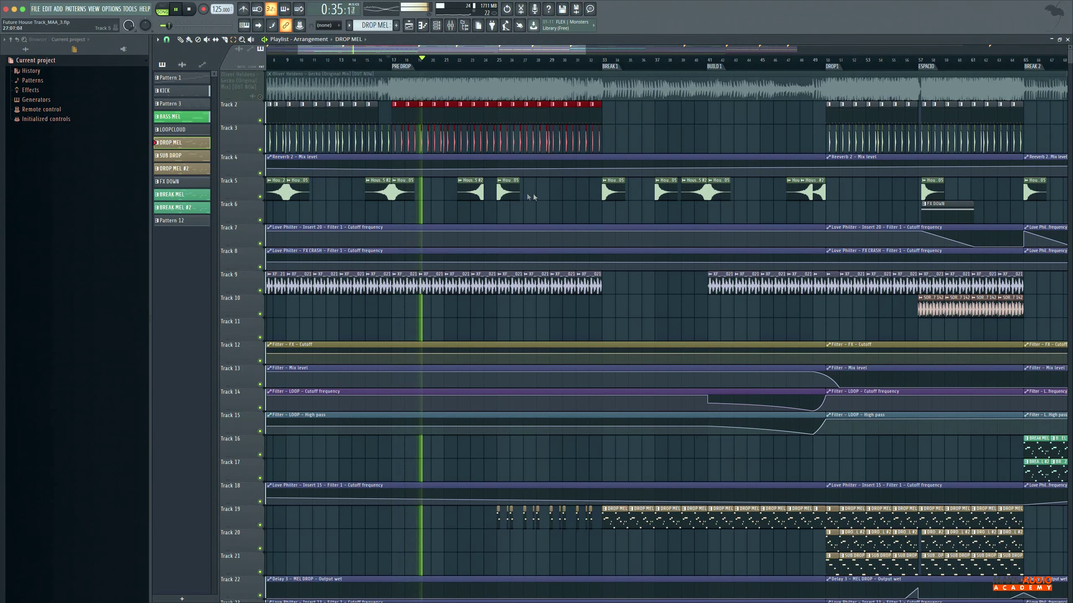
drag(587, 177, 376, 221)
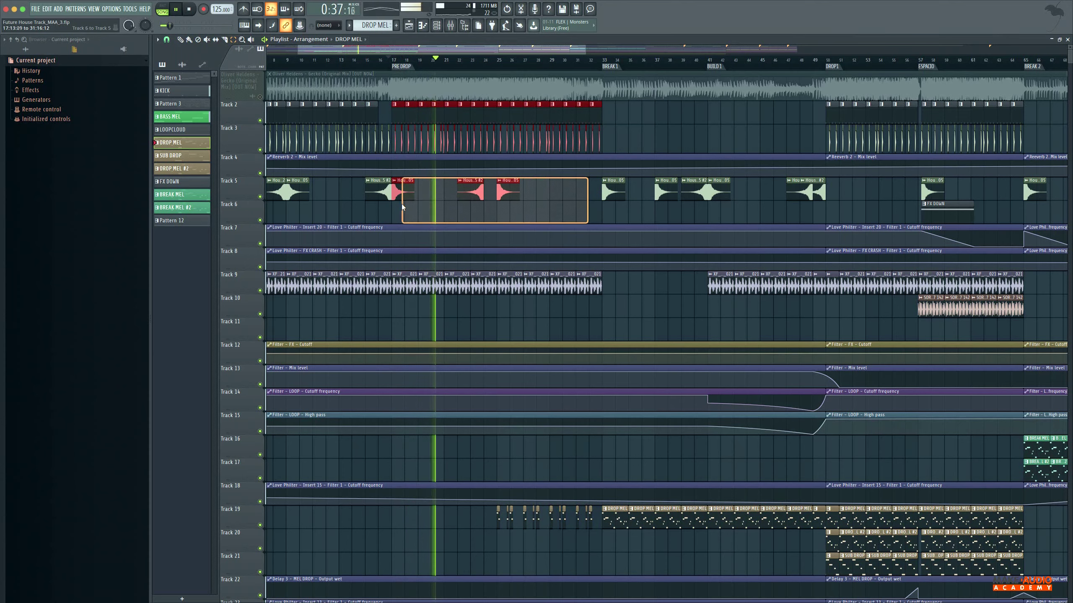
drag(621, 292, 416, 284)
scroll(451, 325, down, 10)
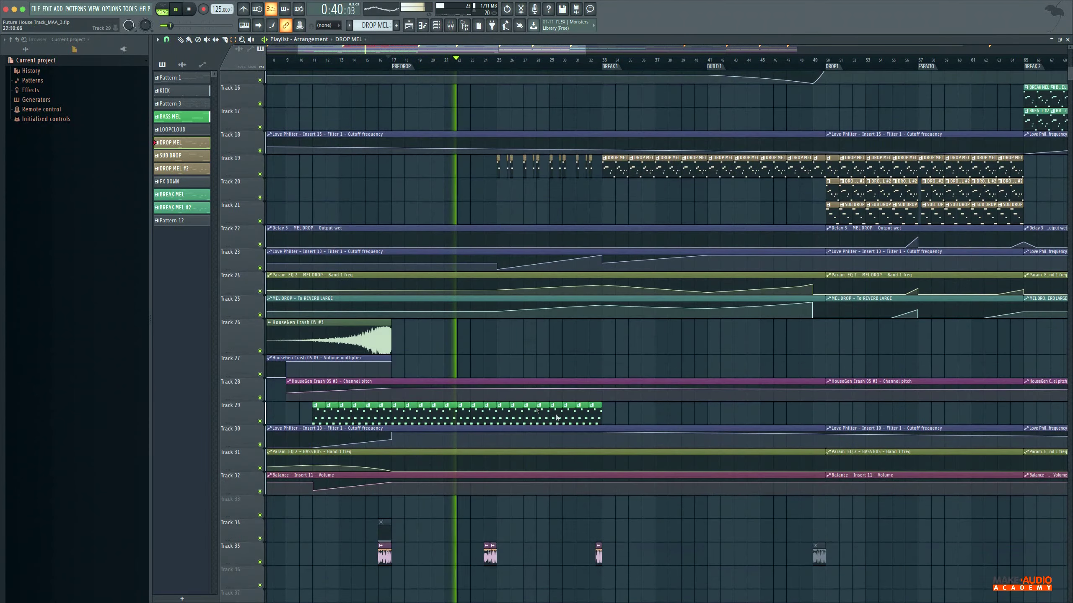
drag(604, 420, 406, 395)
scroll(532, 498, up, 5)
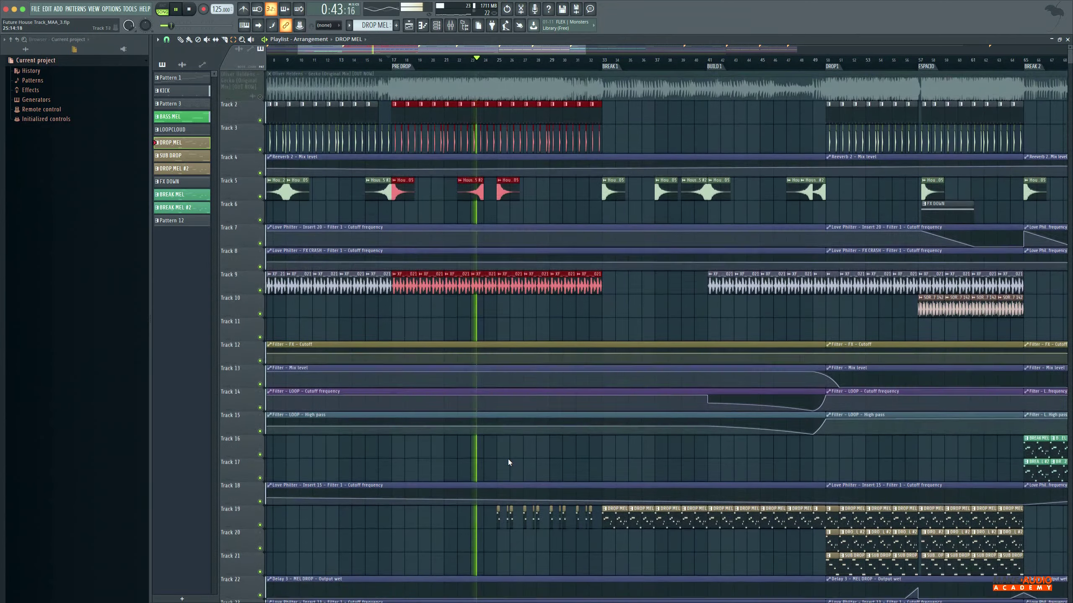
scroll(509, 457, down, 10)
scroll(511, 444, up, 6)
scroll(511, 435, down, 2)
drag(513, 433, 545, 445)
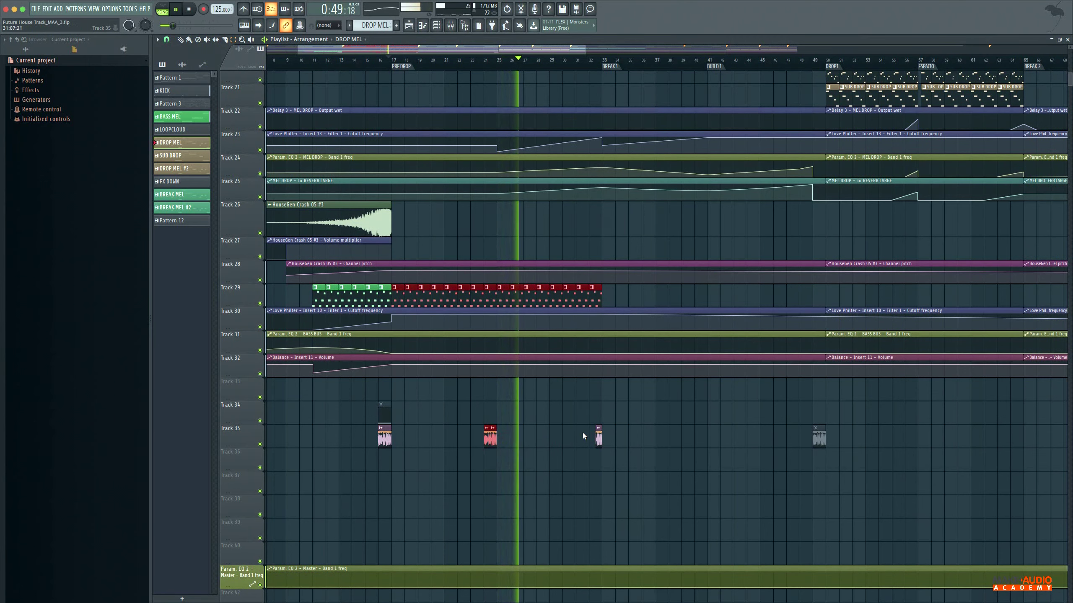
scroll(575, 436, up, 7)
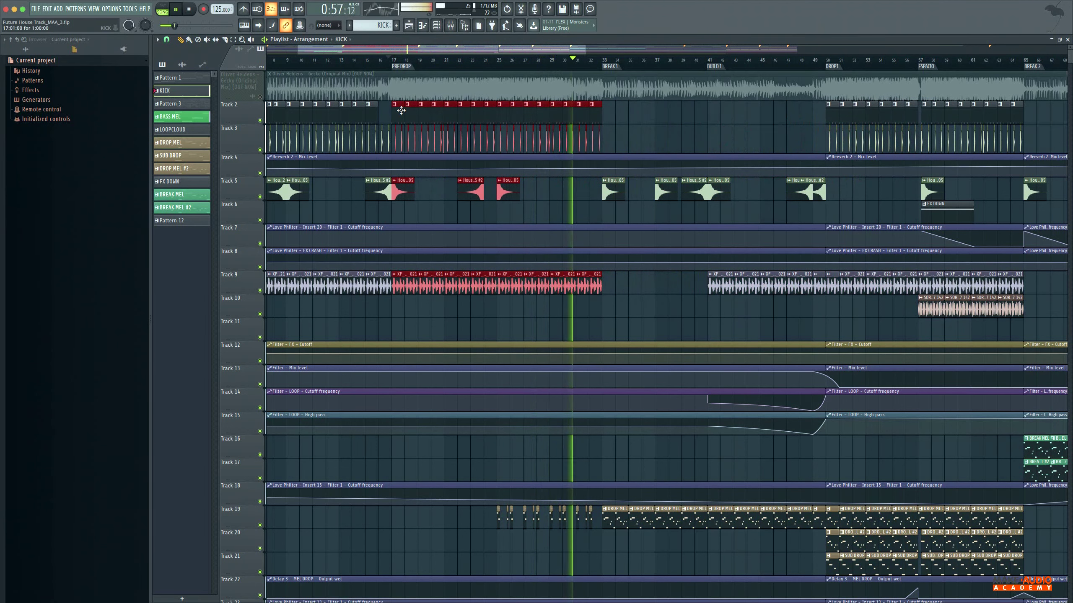
drag(403, 104, 935, 135)
scroll(748, 61, up, 5)
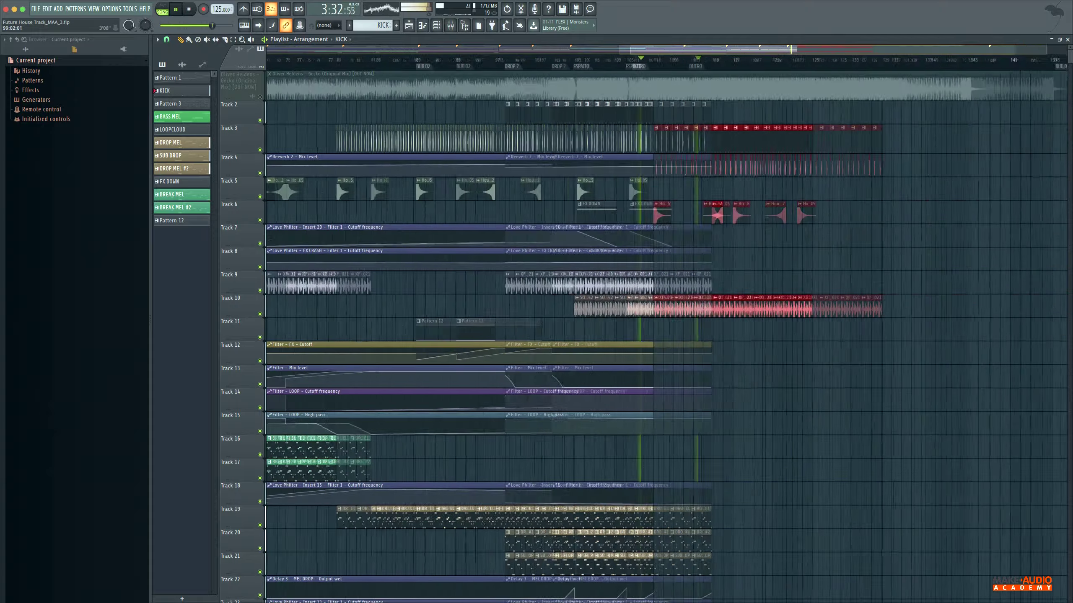
scroll(738, 144, down, 1)
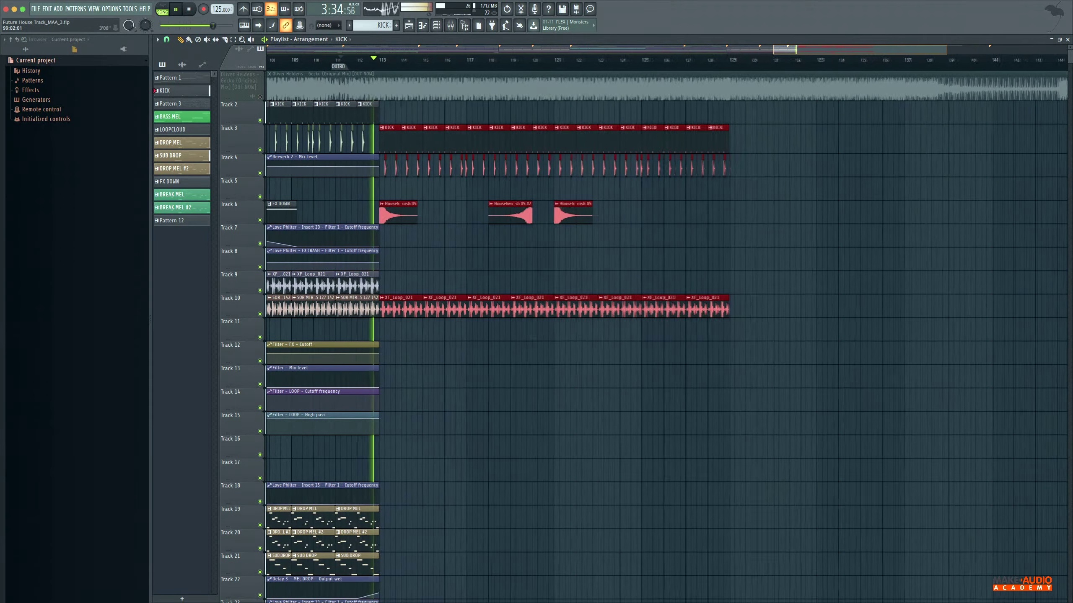
scroll(839, 47, down, 2)
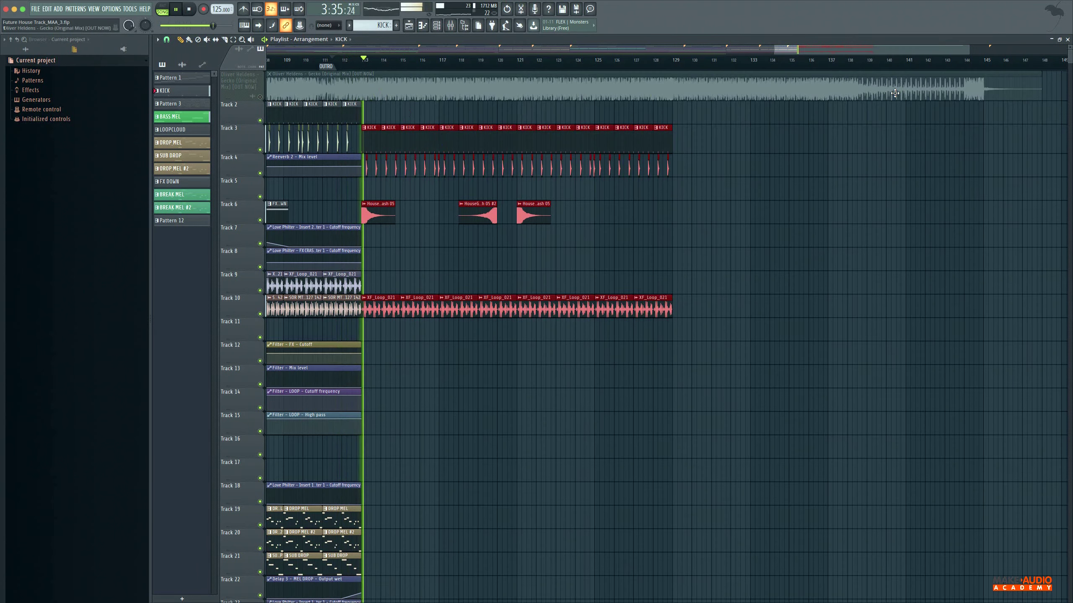
click(833, 168)
- Copy the short chopped DROP MEL clips before Break 1 on Track 19 to bar 113 on the same track
scroll(797, 47, down, 5)
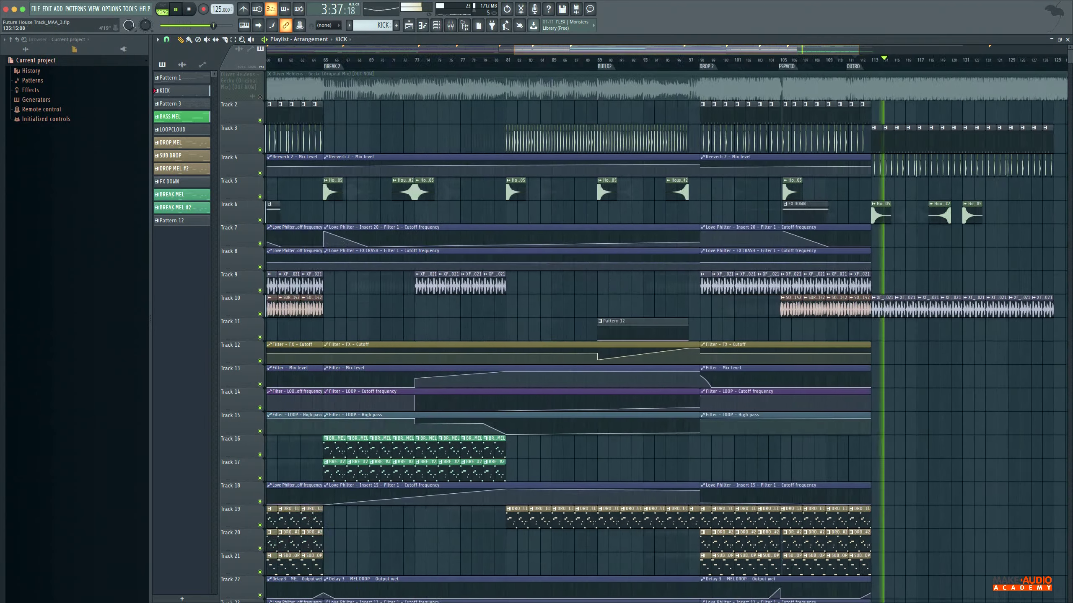
scroll(797, 48, up, 5)
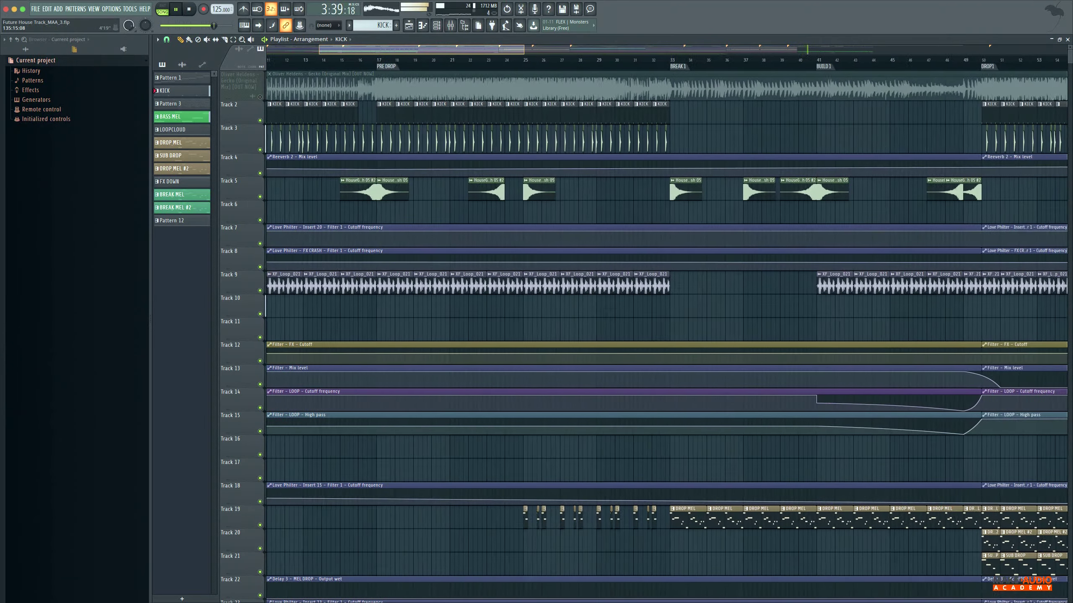
scroll(797, 54, down, 1)
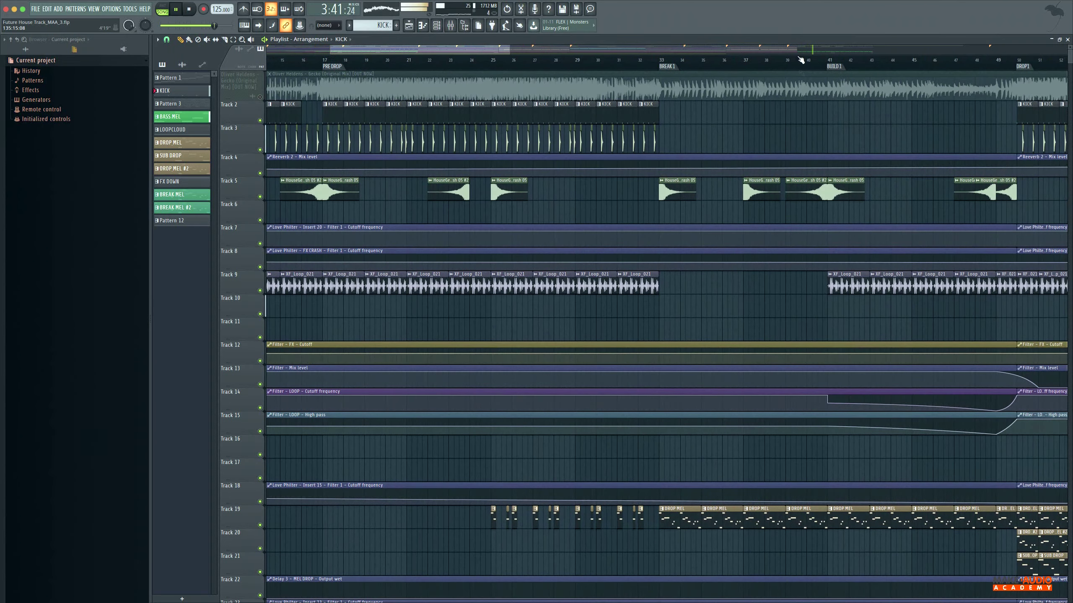
drag(479, 516, 481, 518)
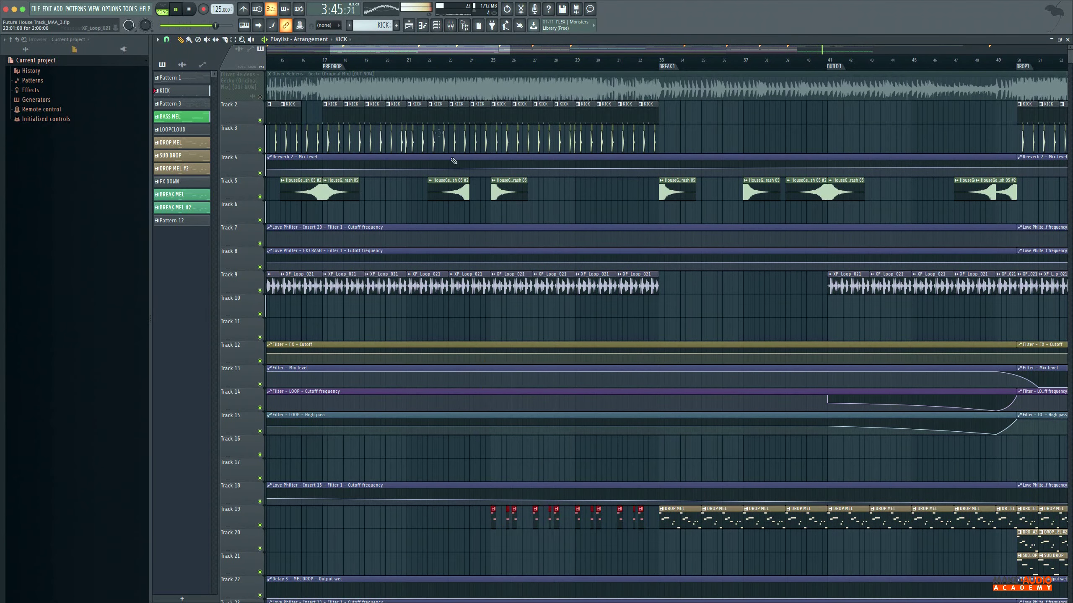
drag(433, 48, 856, 47)
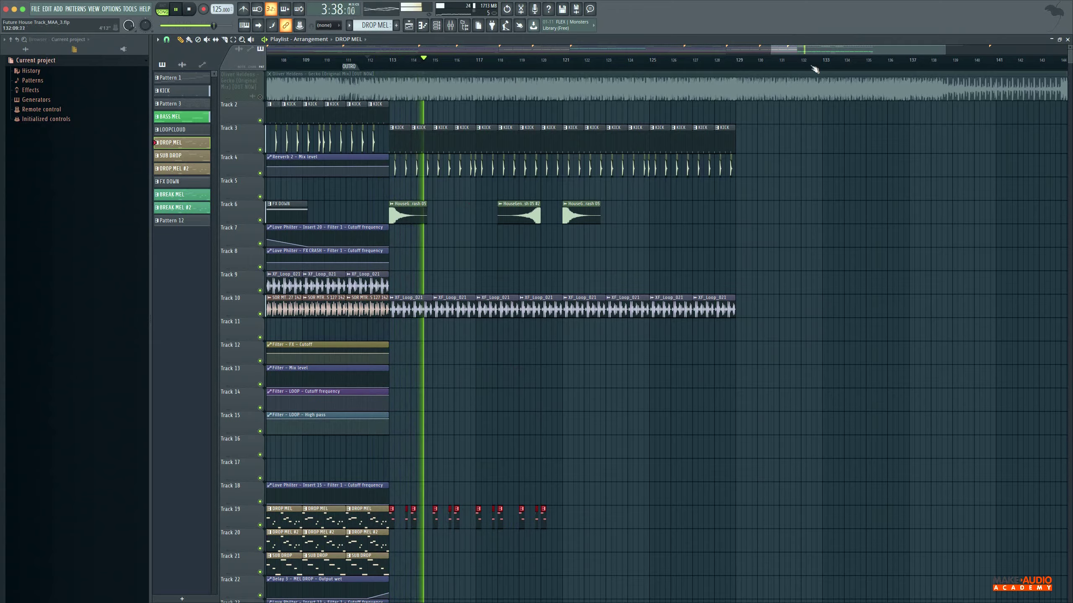
- Duplicate the short outro DROP MEL clips on Track 19 and align the copies to start at bar 121
scroll(809, 63, down, 5)
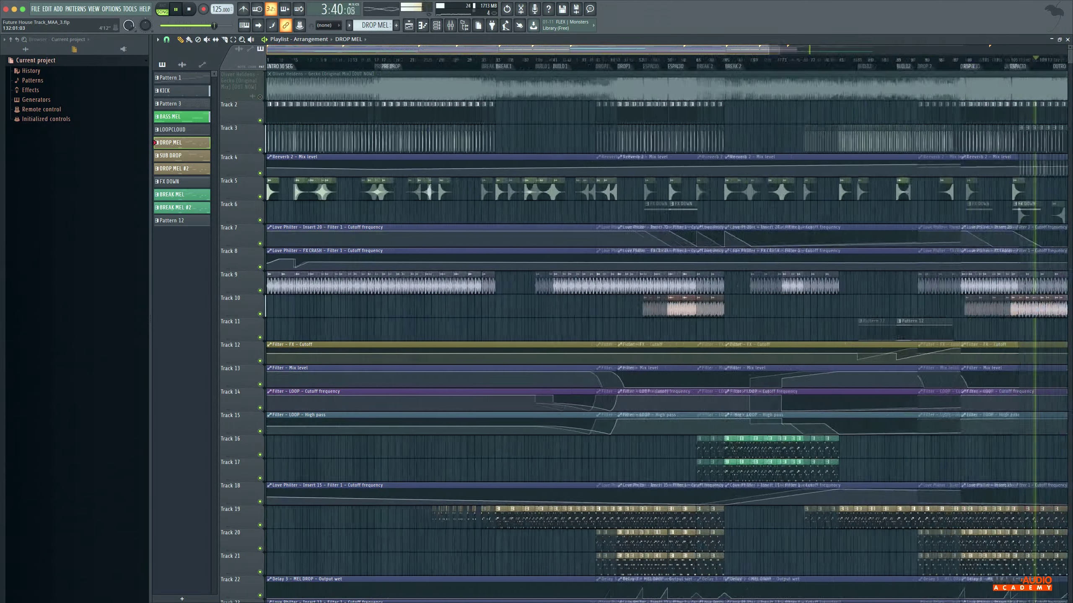
scroll(747, 63, up, 5)
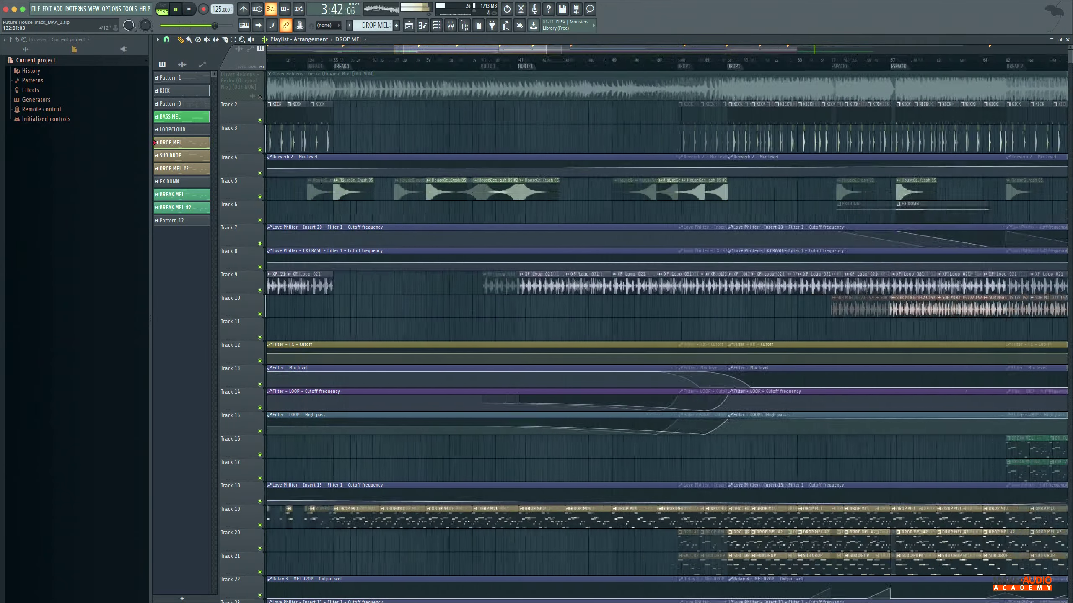
scroll(460, 63, up, 3)
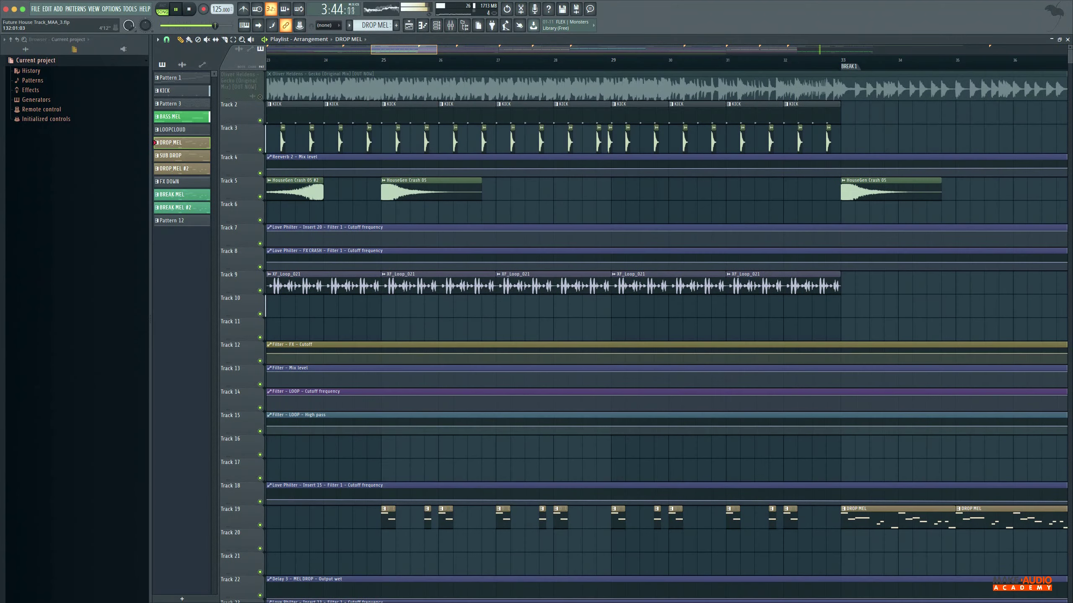
scroll(667, 61, down, 5)
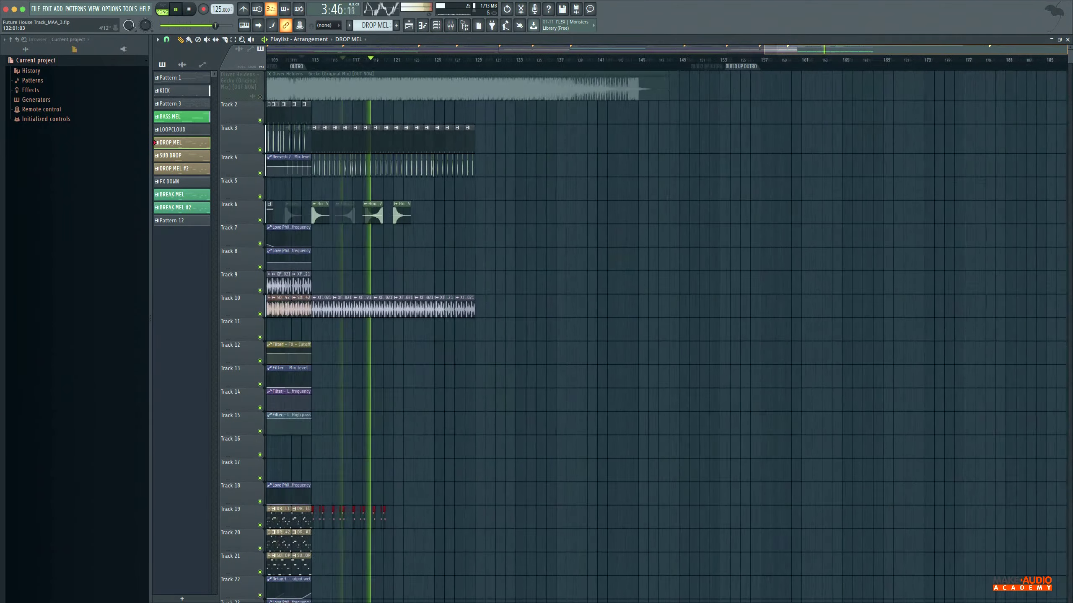
scroll(687, 302, up, 3)
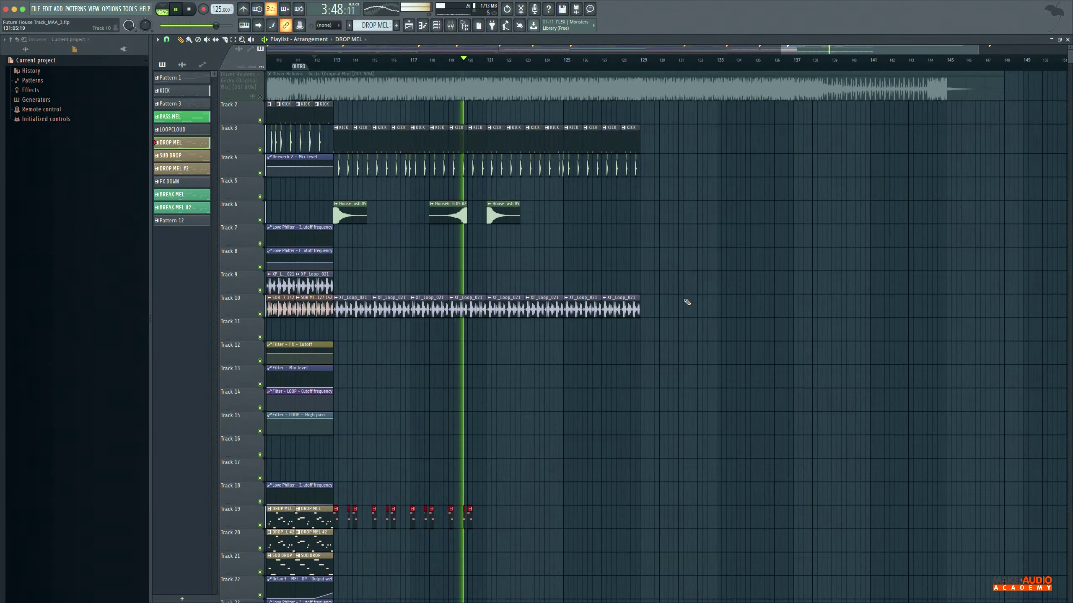
key(ctrl+b)
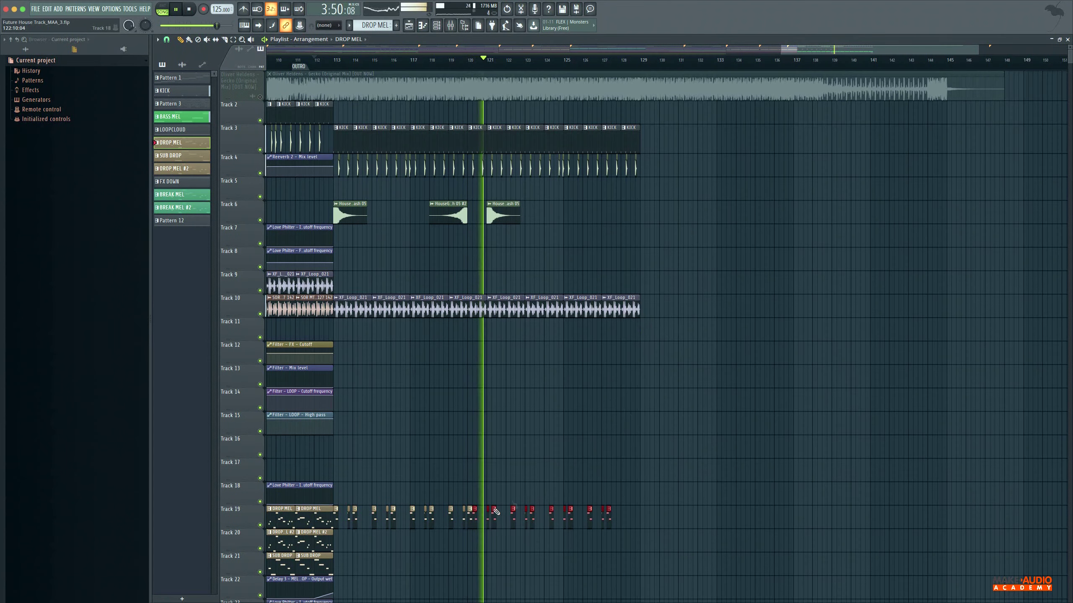
drag(472, 522, 496, 525)
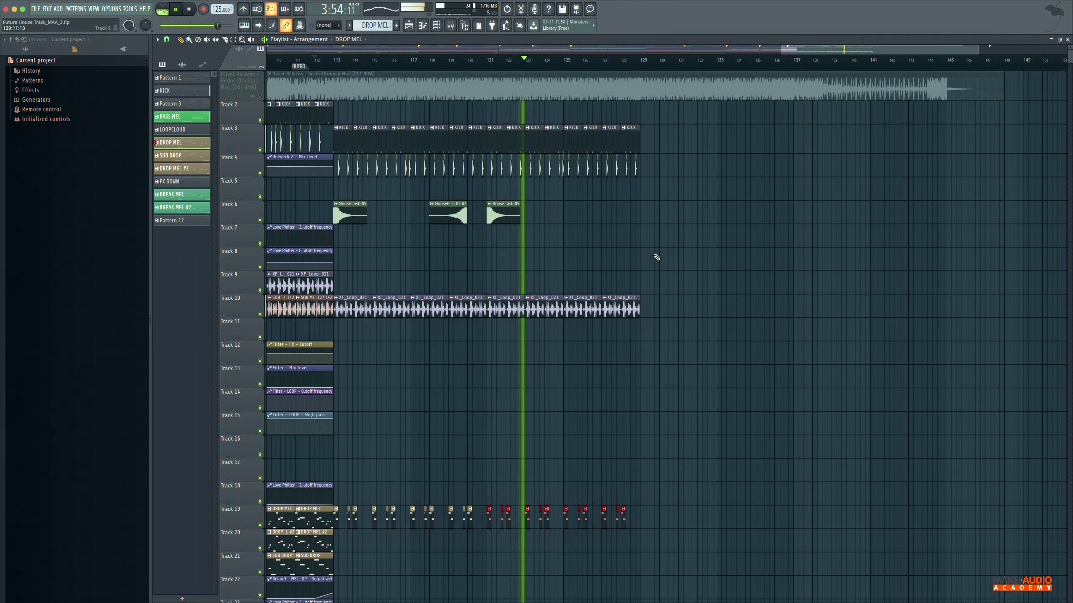
- Duplicate the outro kick and clap clips from bars 121 to 129 so they continue up to bar 137
scroll(814, 43, up, 1)
drag(639, 125, 424, 171)
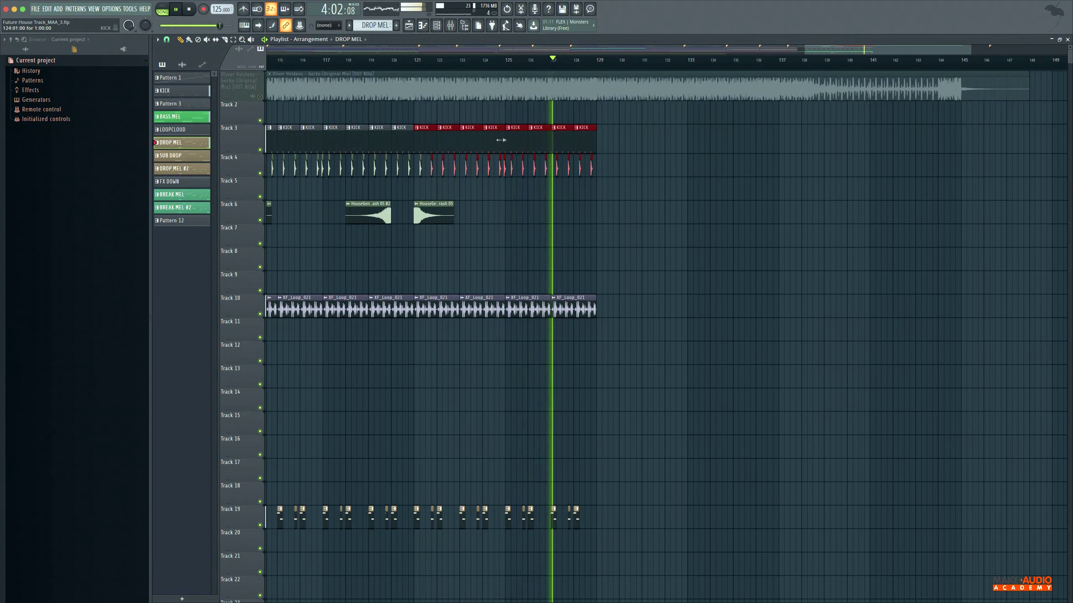
key(ctrl+b)
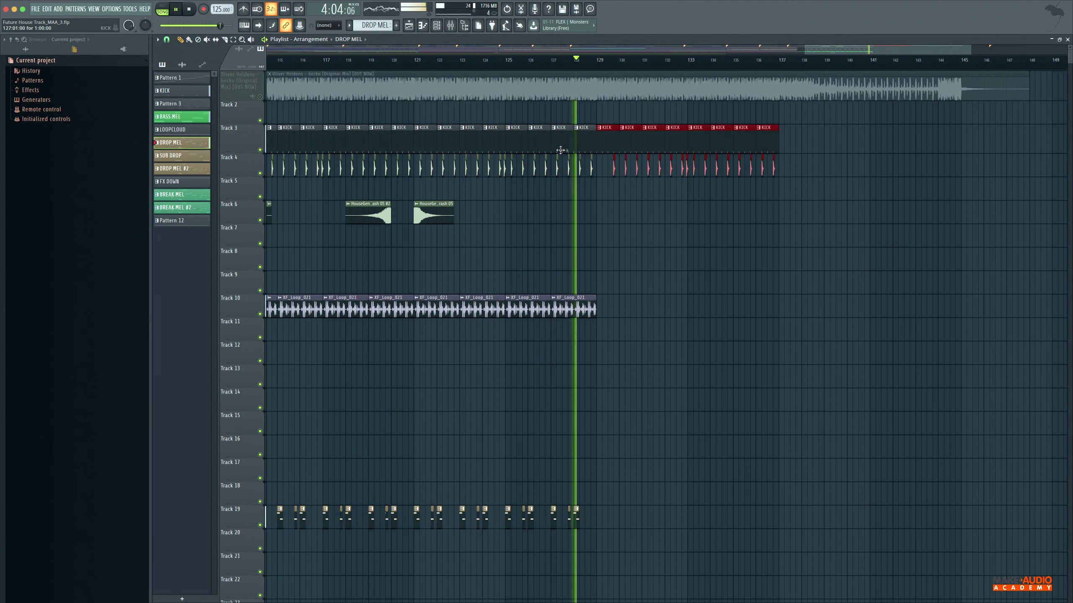
- Duplicate the last outro XF_Loop_021 clip on Track 10 so the loop continues from bar 129 to bar 137
click(589, 308)
click(579, 312)
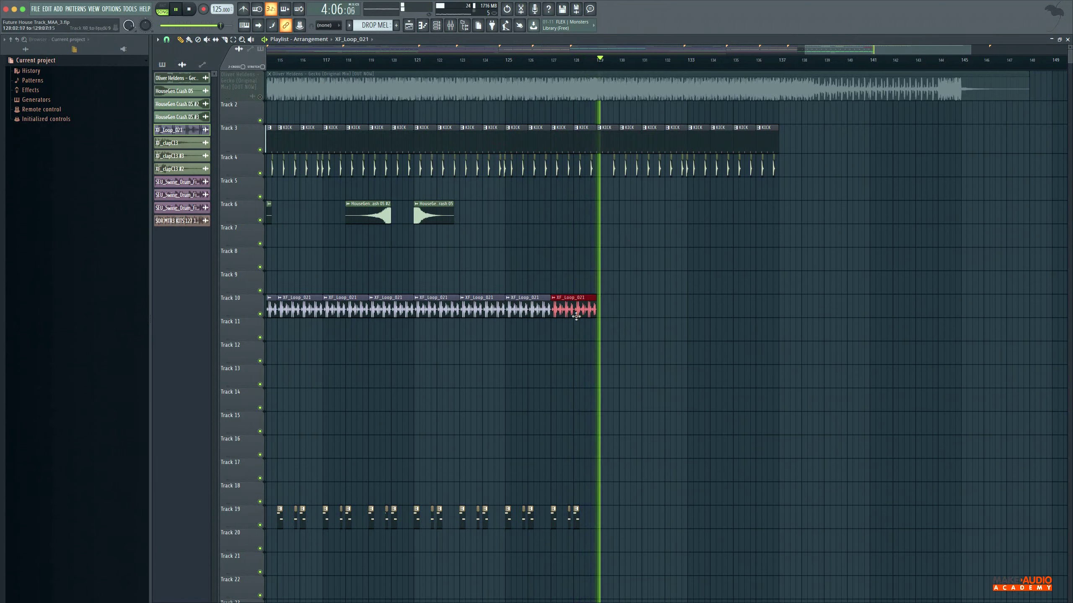
key(ctrl+b)
key(ctrl+b)
key(ctrl+b)
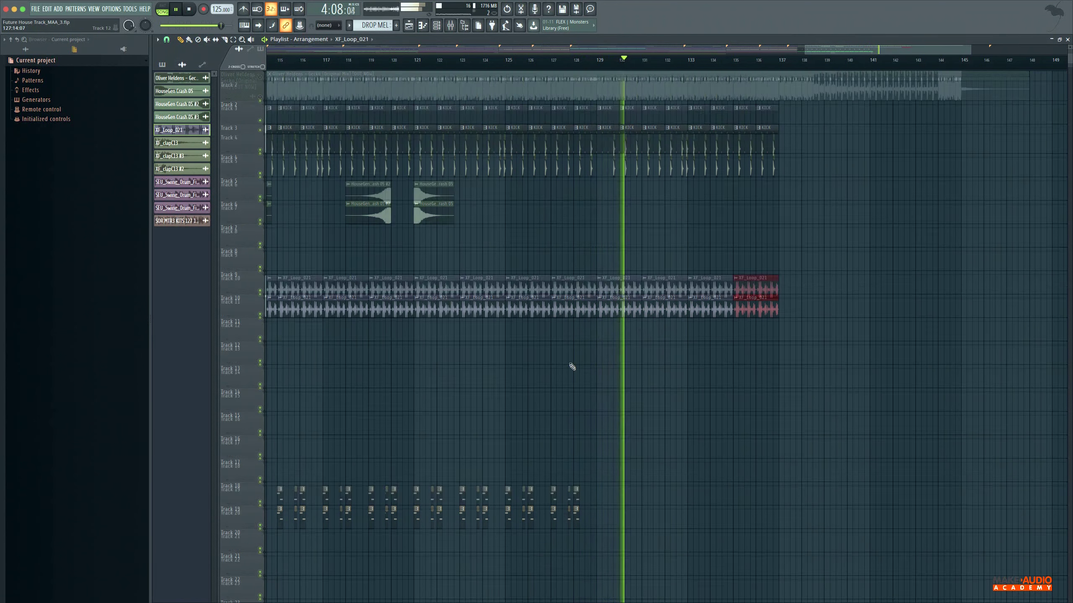
- Duplicate the BASS MEL clips from bars 125 to 129 on Track 30 three times so they continue to bar 141
ctrl+scroll(845, 254, down, 2)
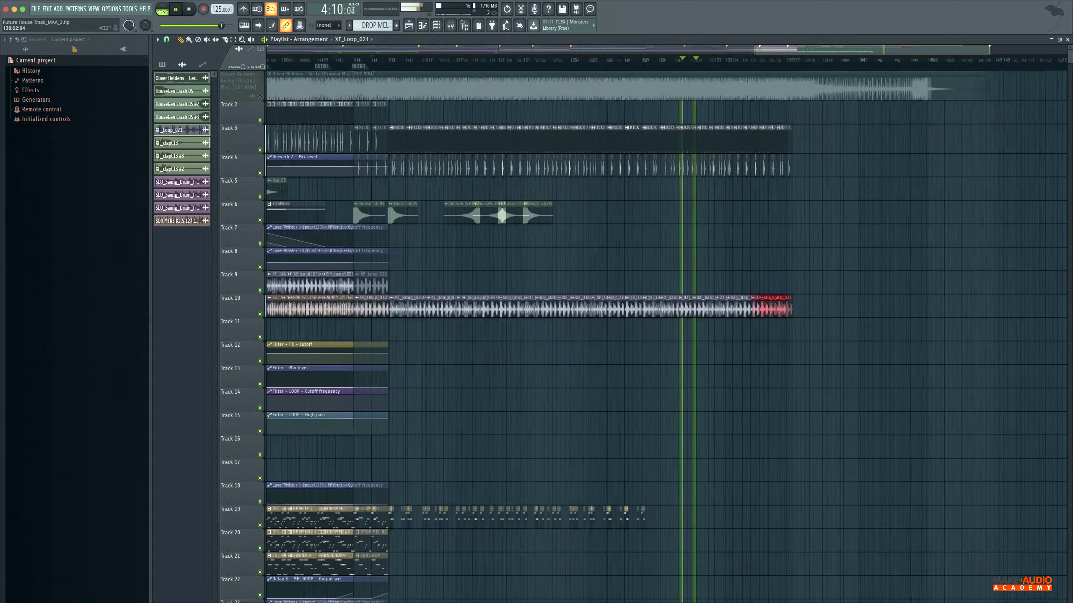
scroll(887, 283, down, 5)
ctrl+drag(695, 446, 608, 449)
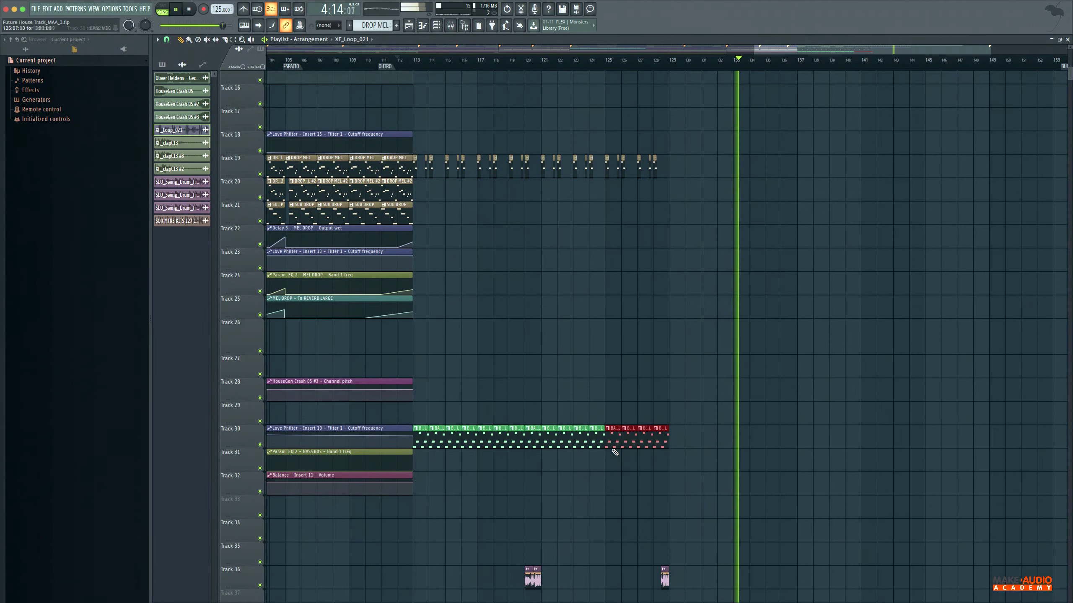
key(ctrl+b)
key(ctrl+b)
key(ctrl+b)
scroll(829, 116, up, 5)
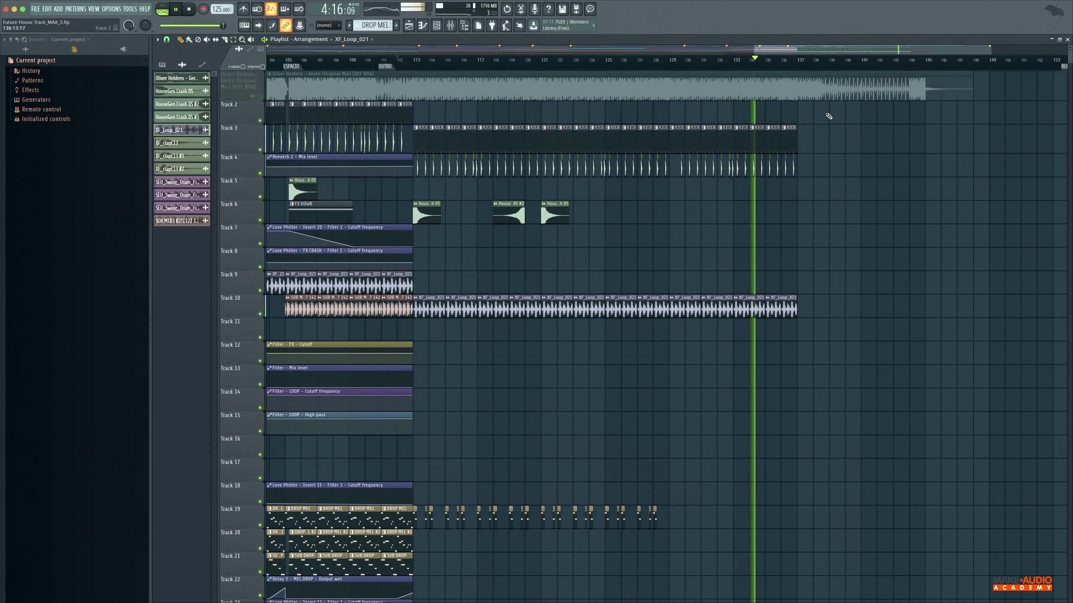
- Solo the Gecko reference track and listen to how it ends after bar 135
scroll(839, 50, up, 3)
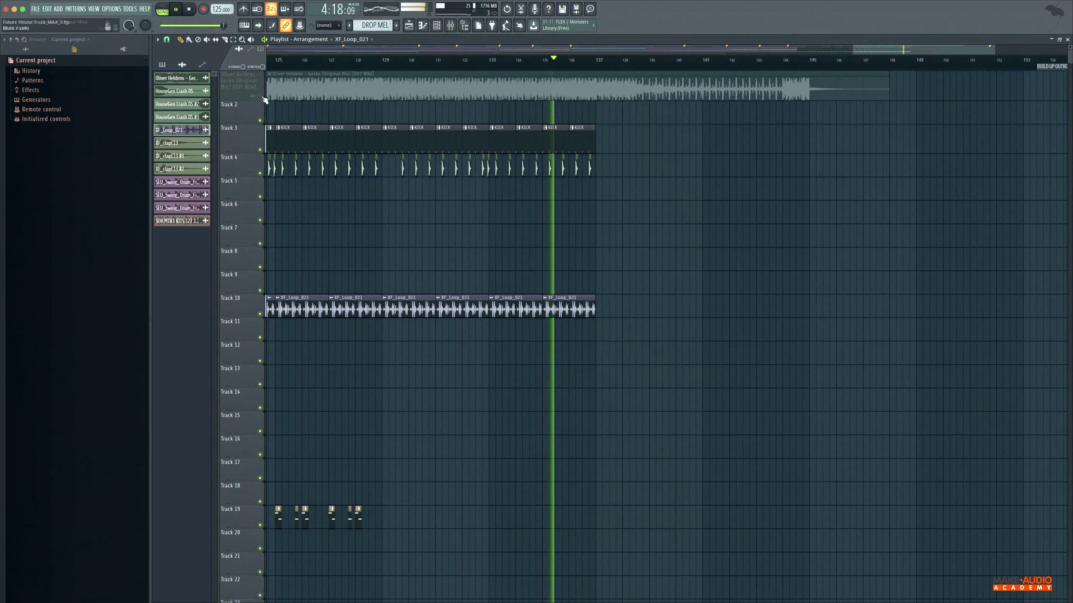
ctrl+click(260, 96)
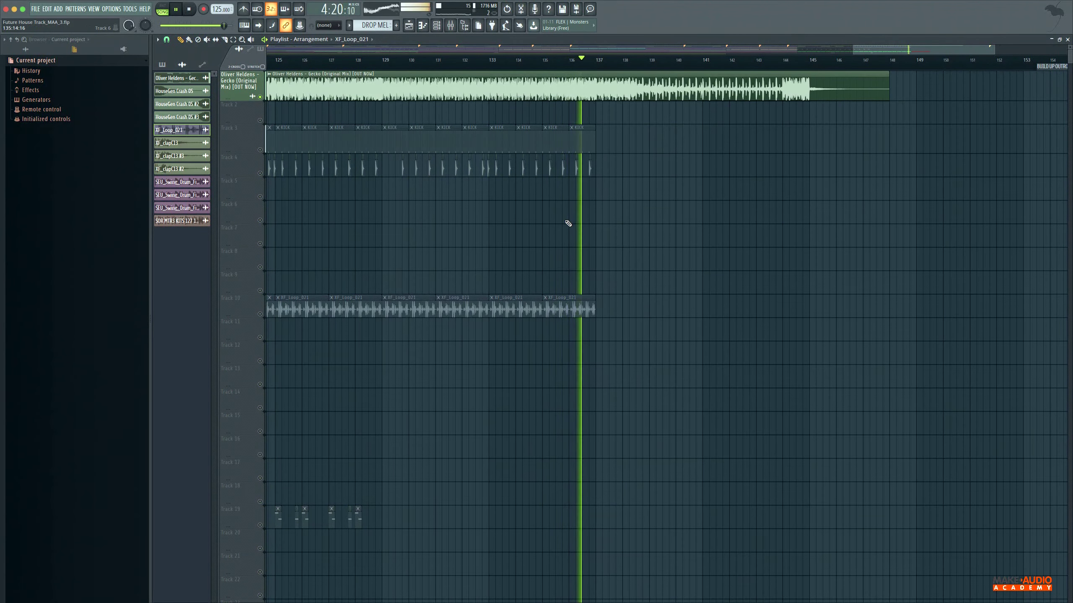
scroll(560, 245, down, 4)
scroll(560, 245, up, 4)
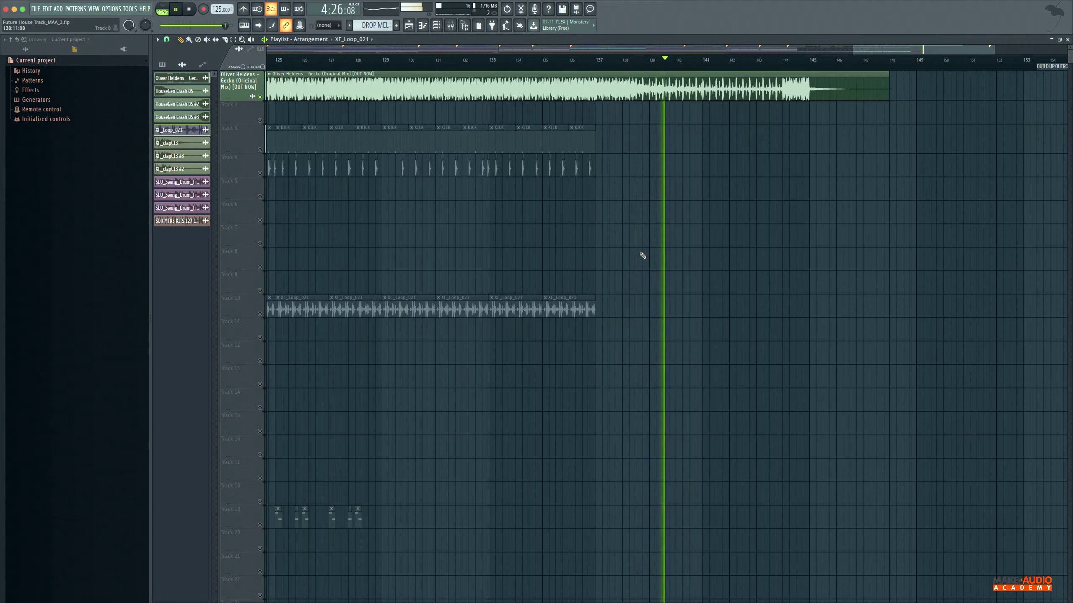
- Extend the run of duplicated BASS MEL clips on Track 30 to bar 145
scroll(637, 257, down, 7)
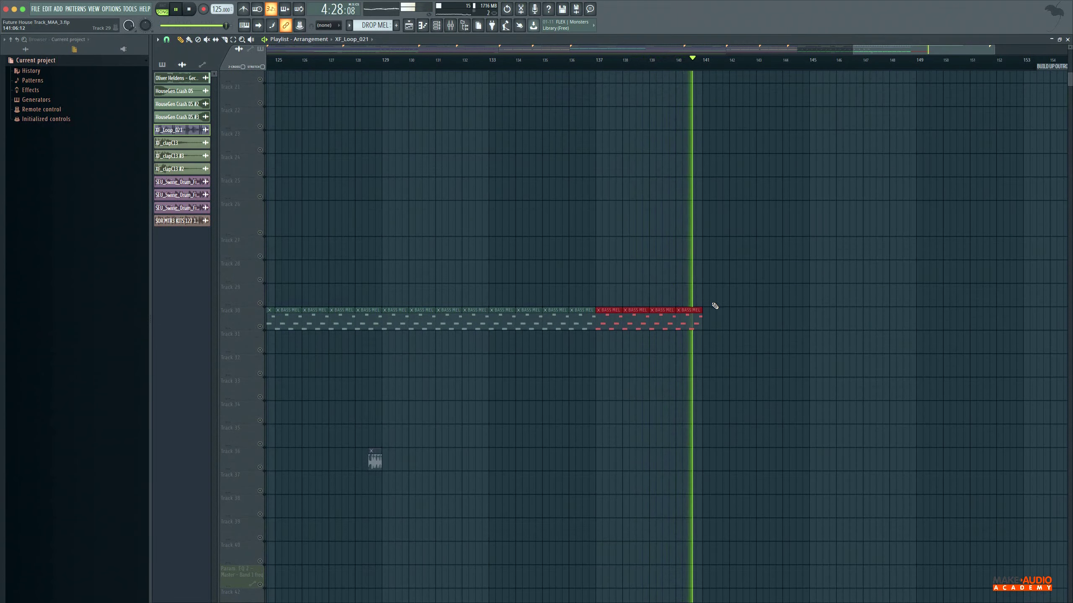
scroll(726, 319, up, 7)
scroll(727, 315, down, 3)
scroll(728, 312, down, 3)
scroll(697, 311, up, 6)
- Duplicate the kick and clap clips from bars 133 to 137 twice so they continue to bar 145
drag(607, 114, 492, 175)
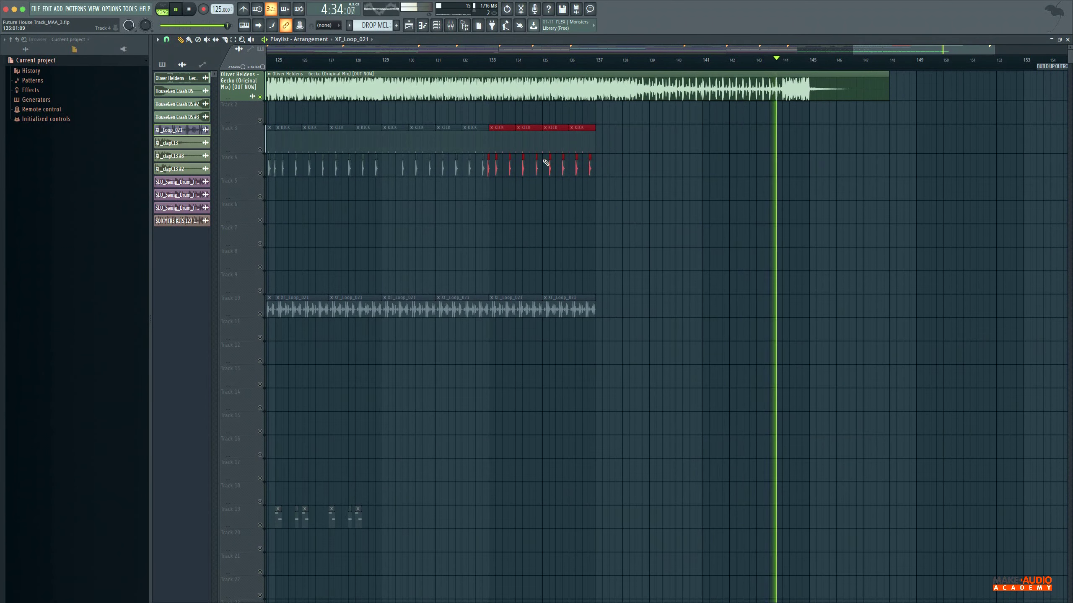
drag(621, 133, 495, 183)
key(ctrl+b)
key(ctrl+b)
- Unsolo the Gecko reference track and play the arrangement's outro from about bar 135
click(547, 59)
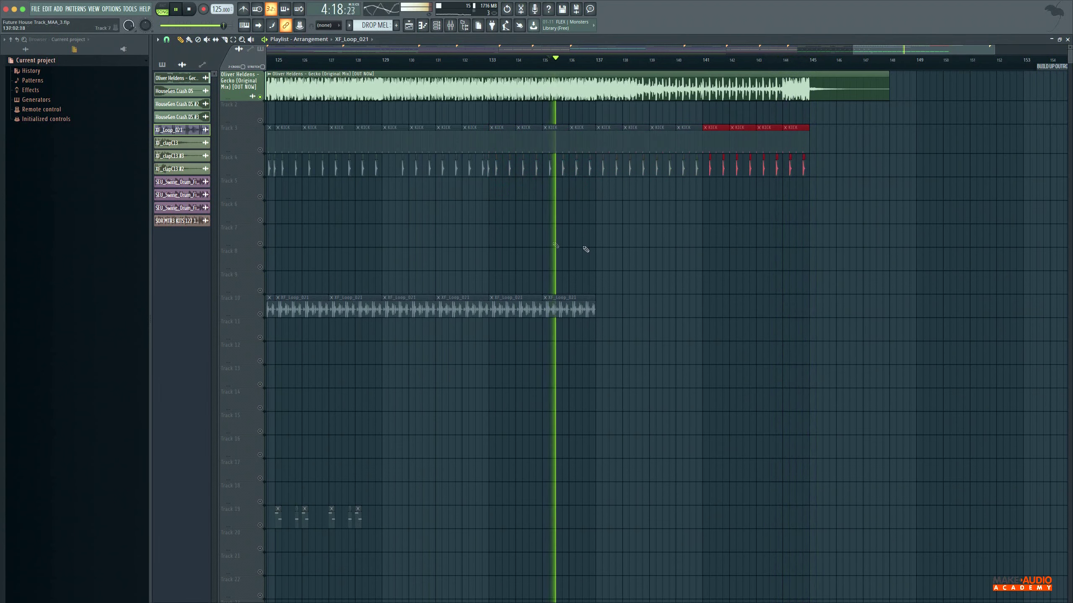
right_click(260, 97)
right_click(260, 97)
click(260, 97)
click(260, 97)
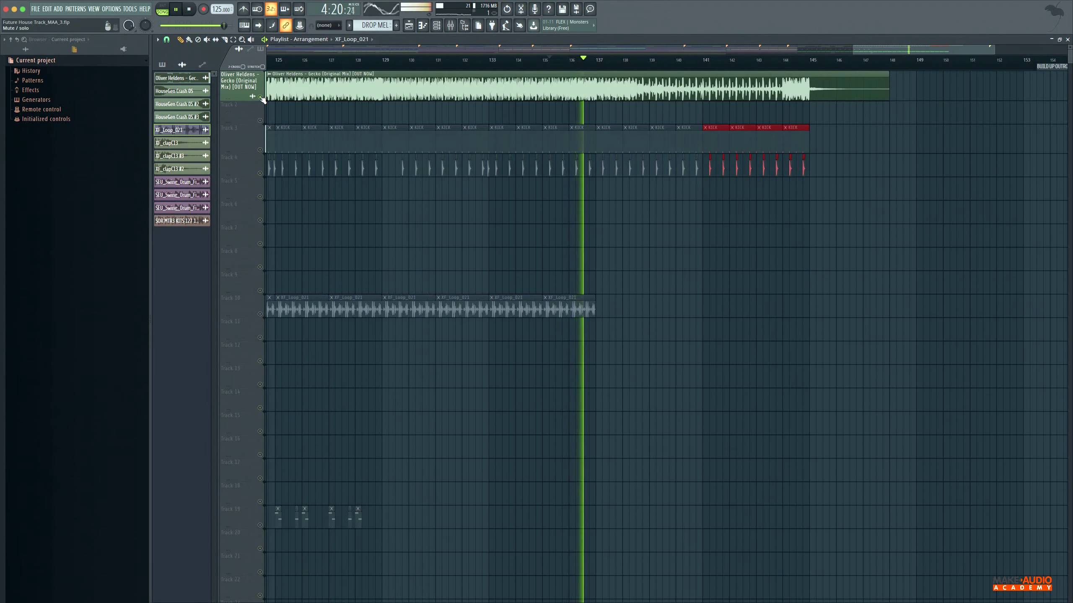
right_click(260, 98)
key(space)
click(260, 97)
key(space)
scroll(623, 198, down, 10)
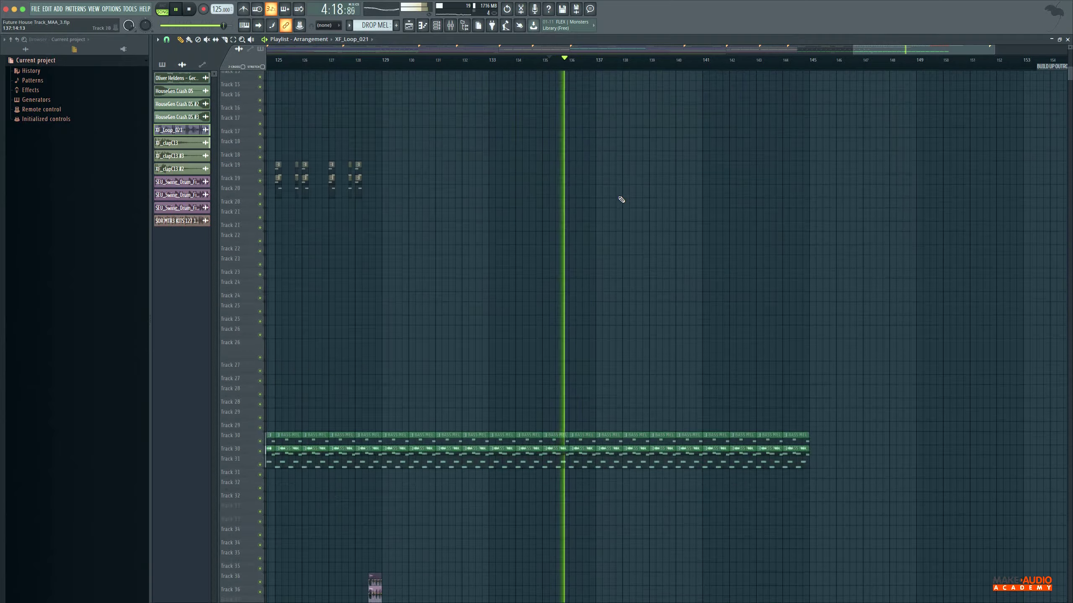
scroll(619, 211, up, 10)
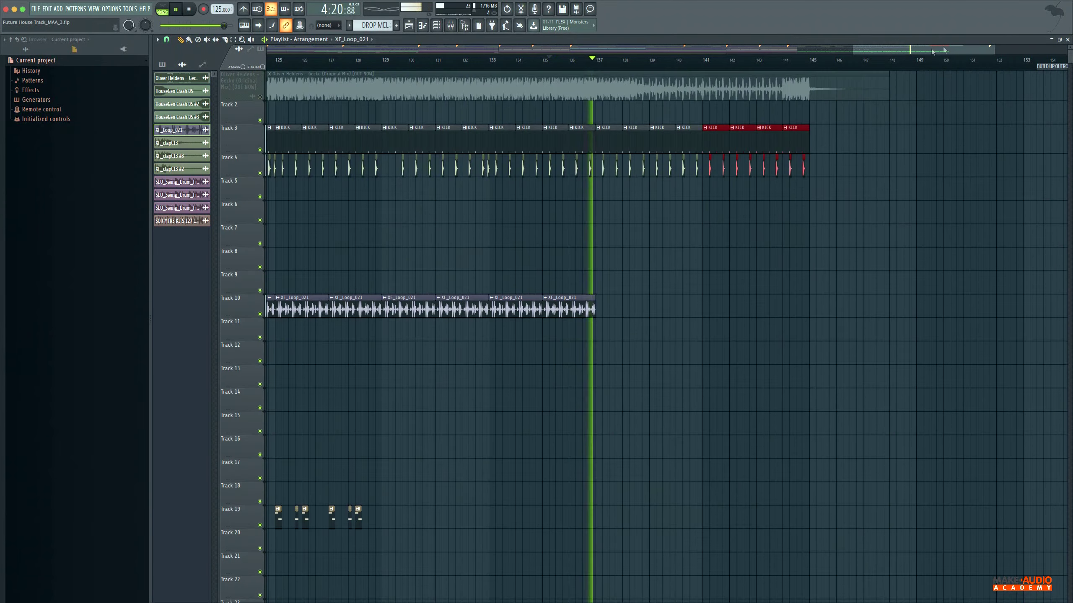
- Extend the Param. EQ 2 - Master - Band 1 freq automation clip to about bar 154, past the Build Up Outro marker
scroll(619, 211, down, 3)
scroll(926, 144, down, 2)
scroll(926, 144, down, 10)
scroll(527, 292, up, 3)
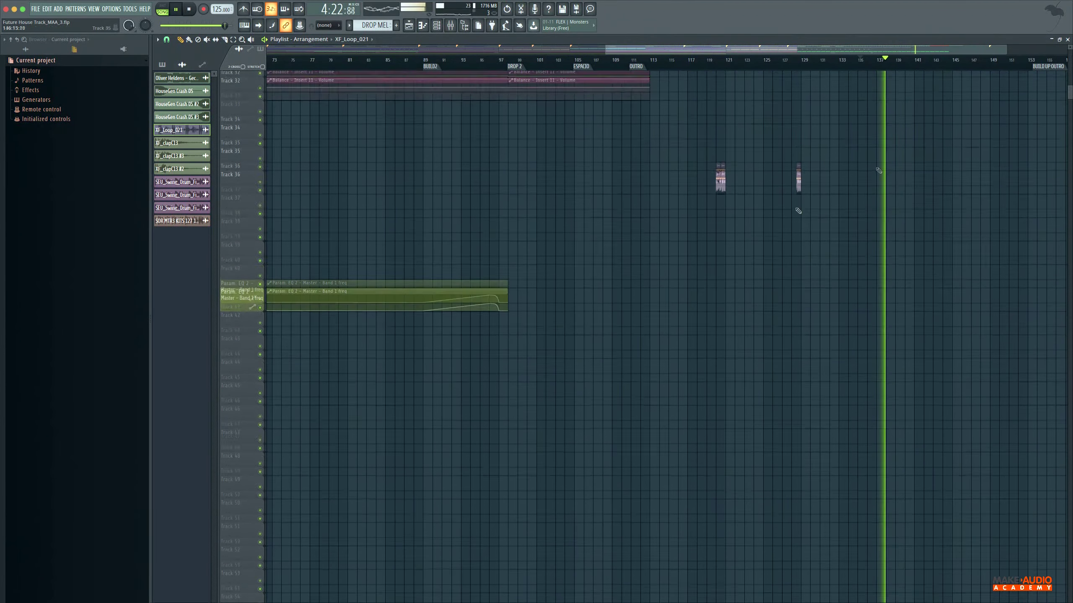
drag(508, 302, 1044, 302)
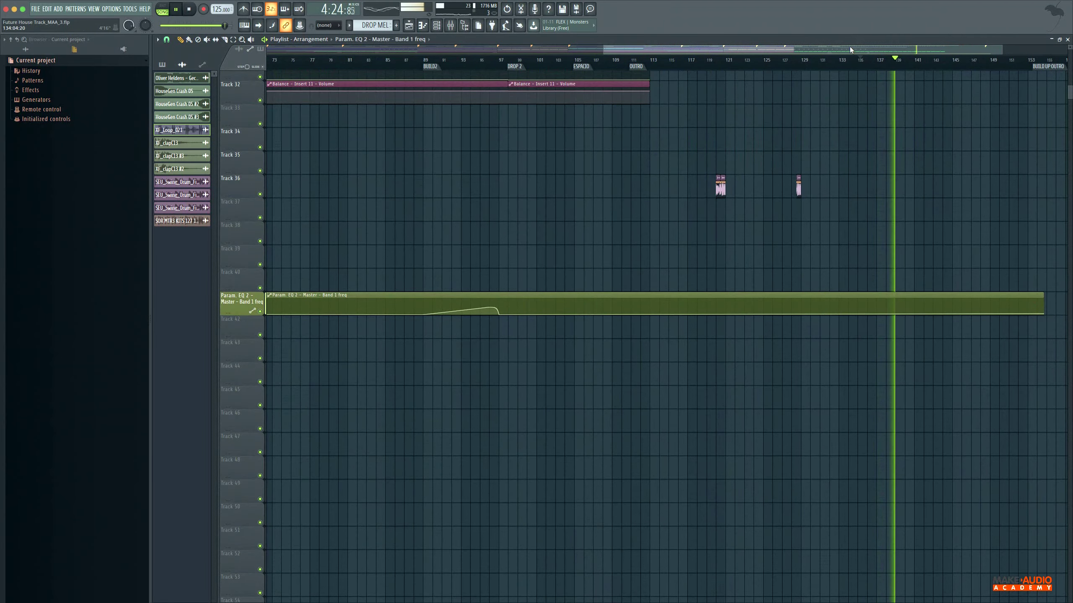
- Shape the Master Band 1 freq automation with points at bars 137, 141 and 145 so the curve rises across the outro's end
scroll(851, 49, down, 2)
scroll(850, 49, up, 5)
scroll(773, 137, up, 5)
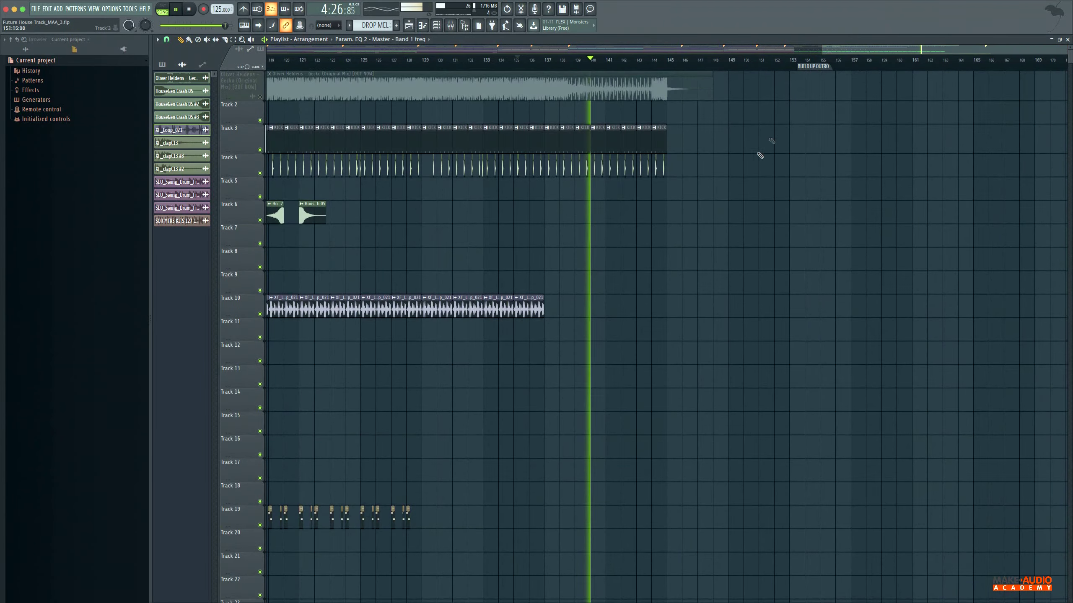
scroll(536, 238, down, 9)
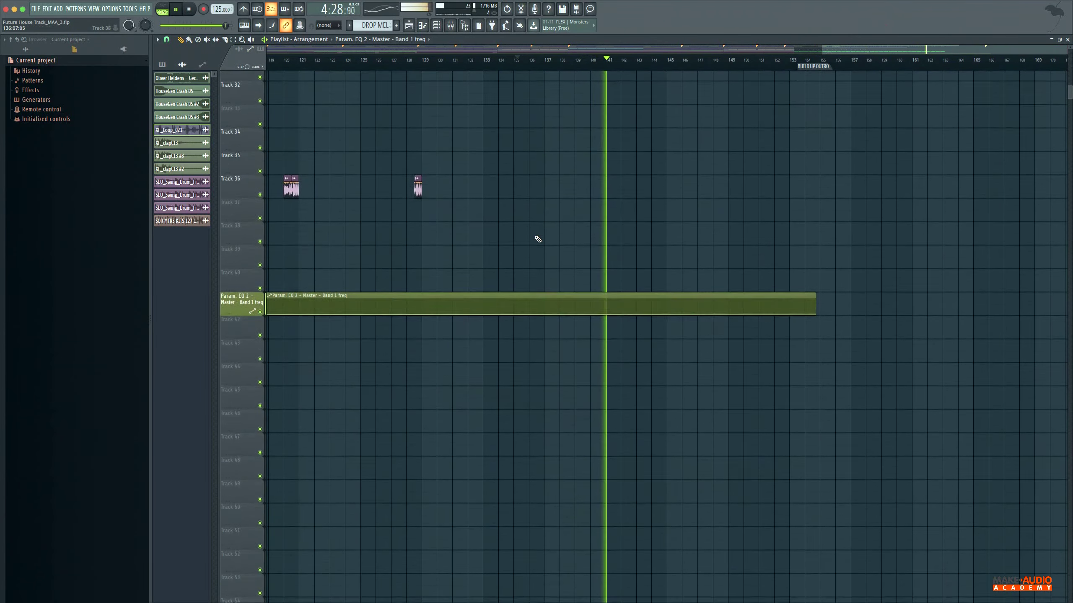
scroll(541, 237, up, 2)
drag(694, 217, 687, 203)
scroll(706, 174, up, 20)
scroll(703, 196, down, 15)
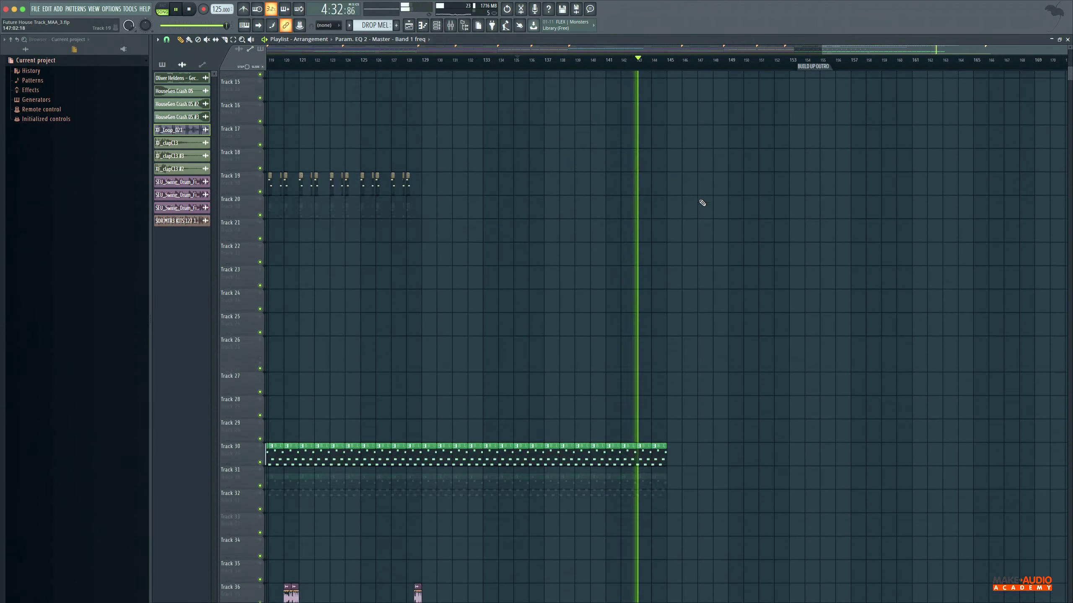
drag(676, 430, 672, 422)
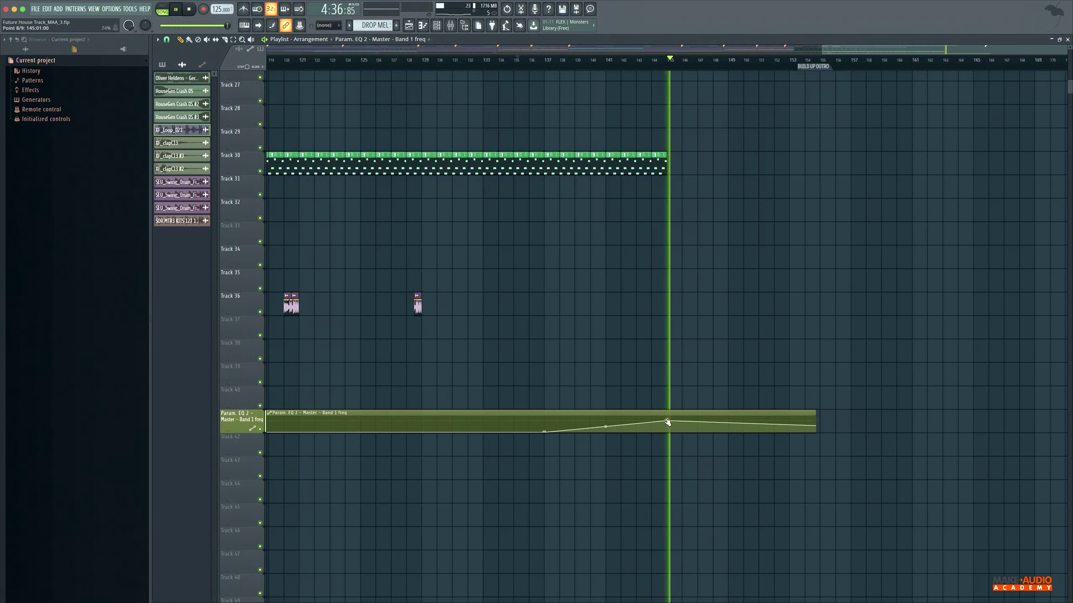
- Play the outro's end from about bar 137 and again from about bar 142 to check the filter rise
click(556, 63)
scroll(648, 167, up, 15)
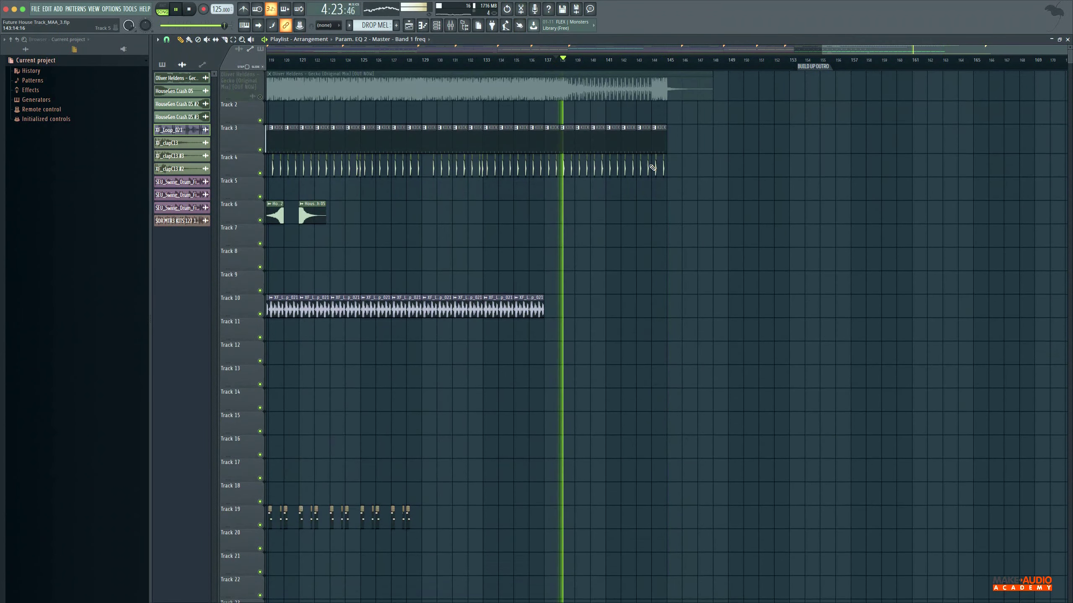
click(625, 61)
scroll(781, 154, down, 3)
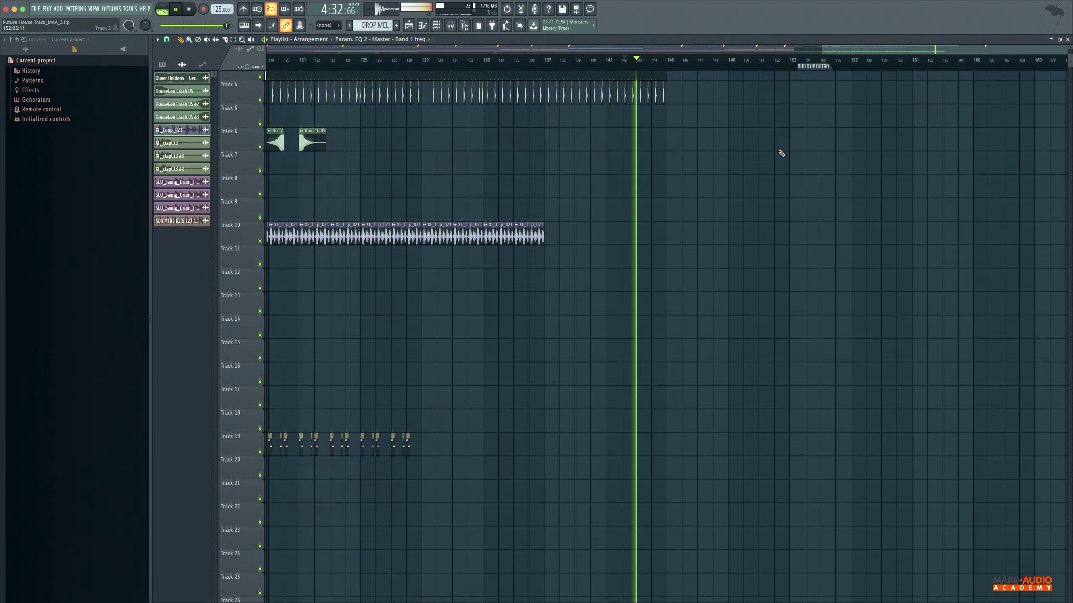
scroll(775, 154, up, 4)
- Compare the ending with the soloed Gecko reference, then unsolo it and recheck the Master EQ automation
right_click(260, 97)
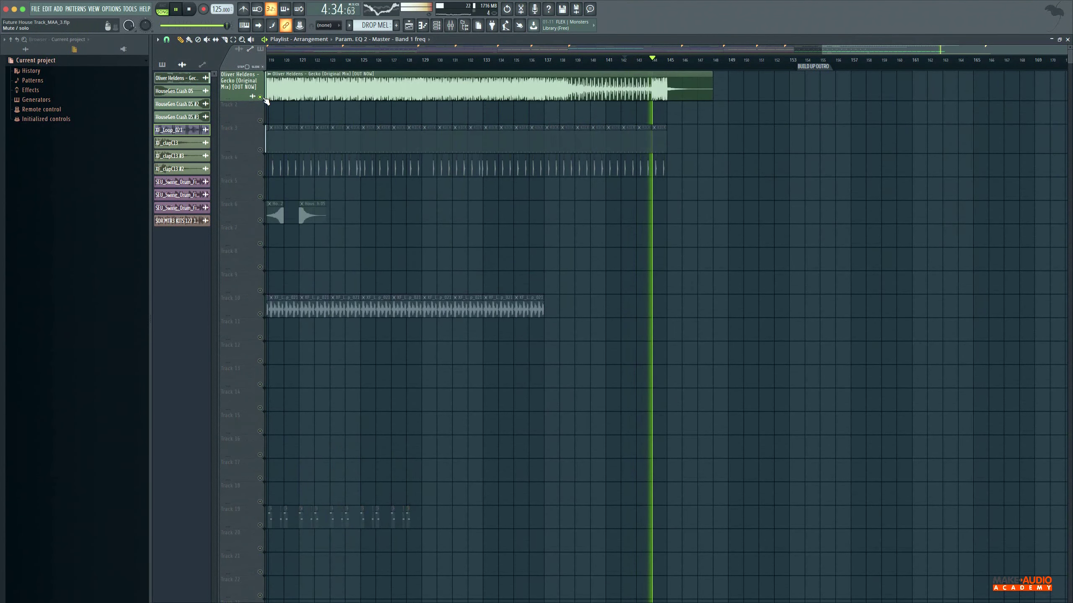
click(608, 61)
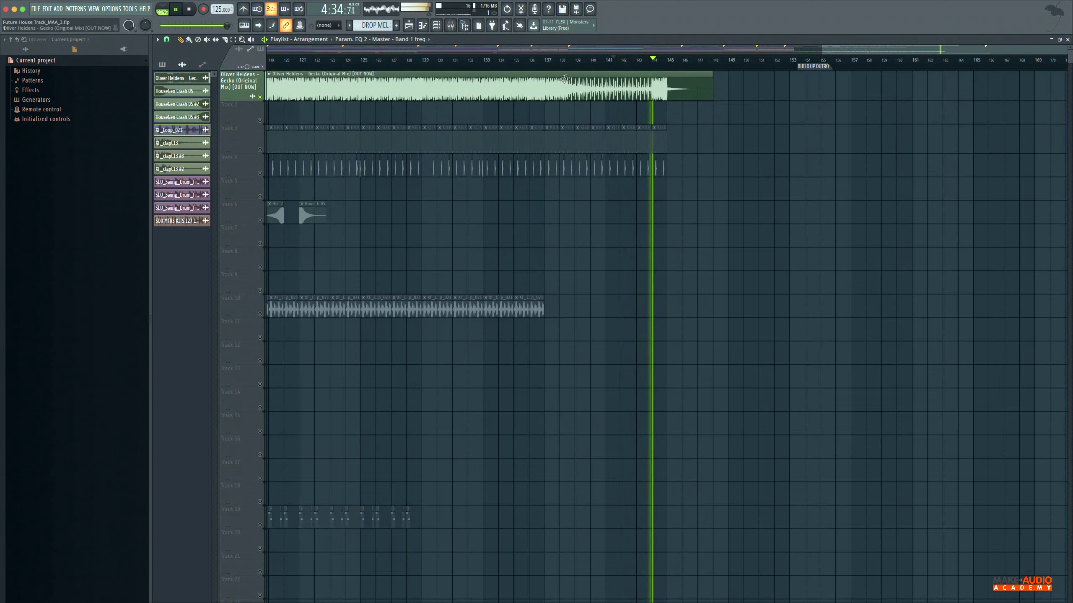
click(574, 60)
right_click(260, 97)
right_click(260, 97)
right_click(261, 97)
click(260, 96)
scroll(611, 217, down, 4)
scroll(697, 283, down, 7)
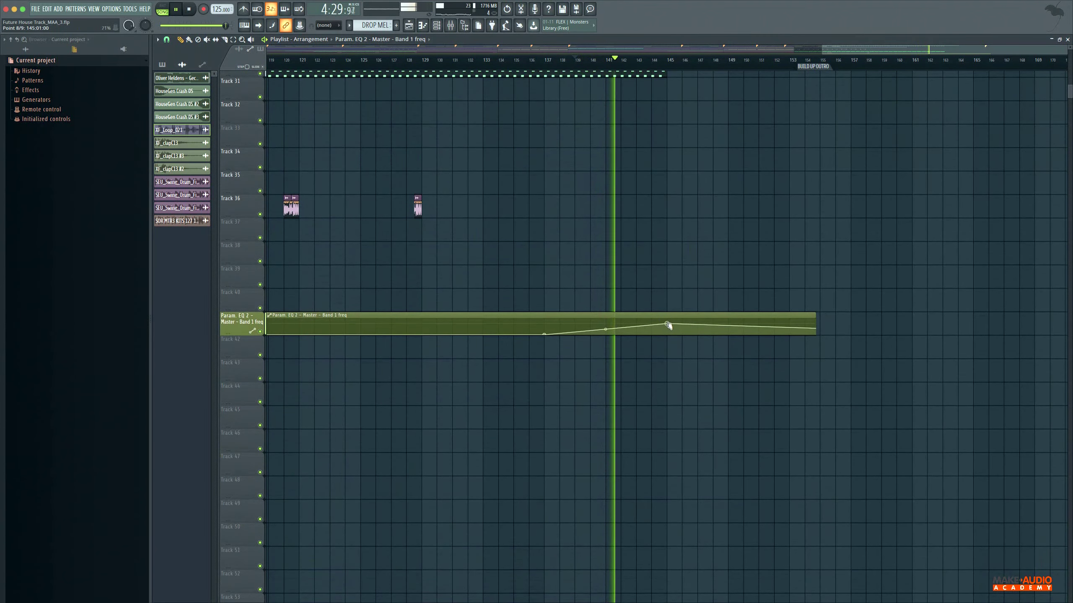
- Copy the intro HouseGen Crash 05 #3 riser and its Volume multiplier automation on Tracks 26 and 27 to bar 132
scroll(790, 125, down, 5)
scroll(512, 244, down, 2)
scroll(513, 244, up, 7)
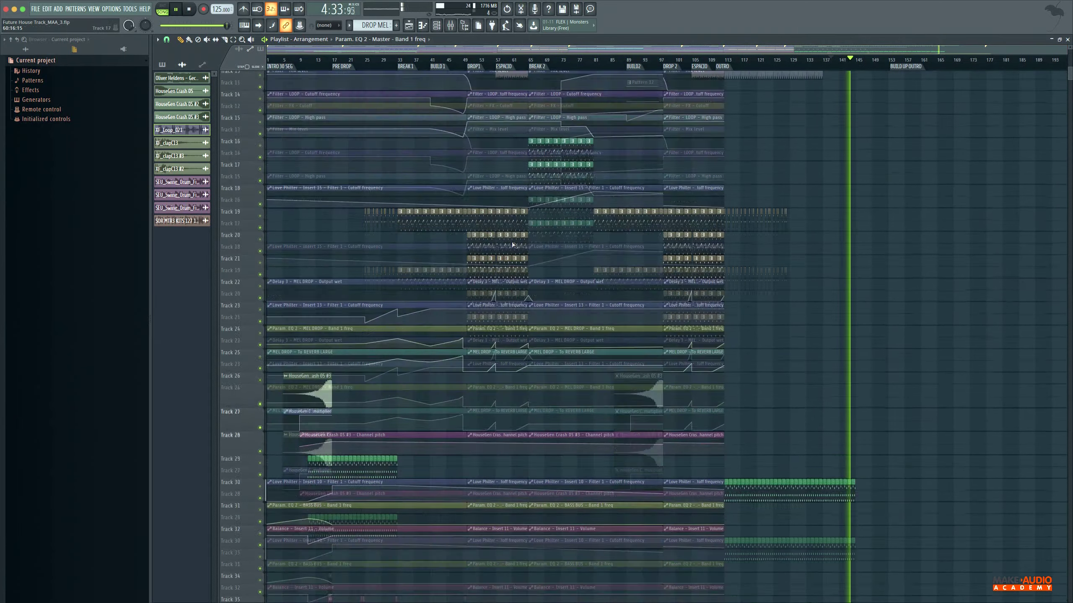
scroll(512, 244, down, 3)
click(317, 248)
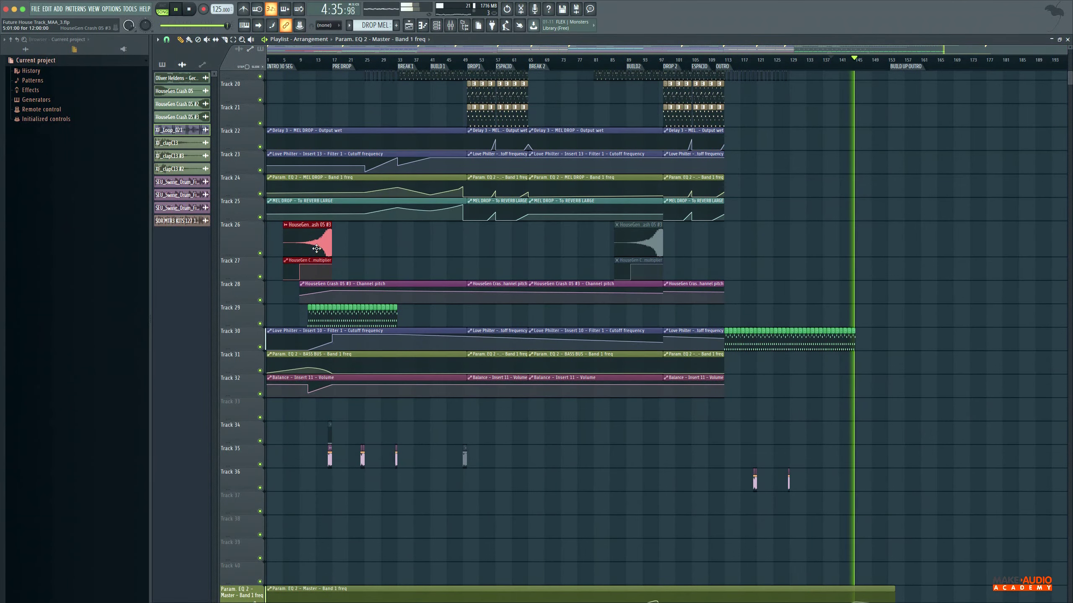
drag(309, 252, 826, 251)
- Play the outro from about bar 137 and review the copied riser against the other outro clips
click(830, 60)
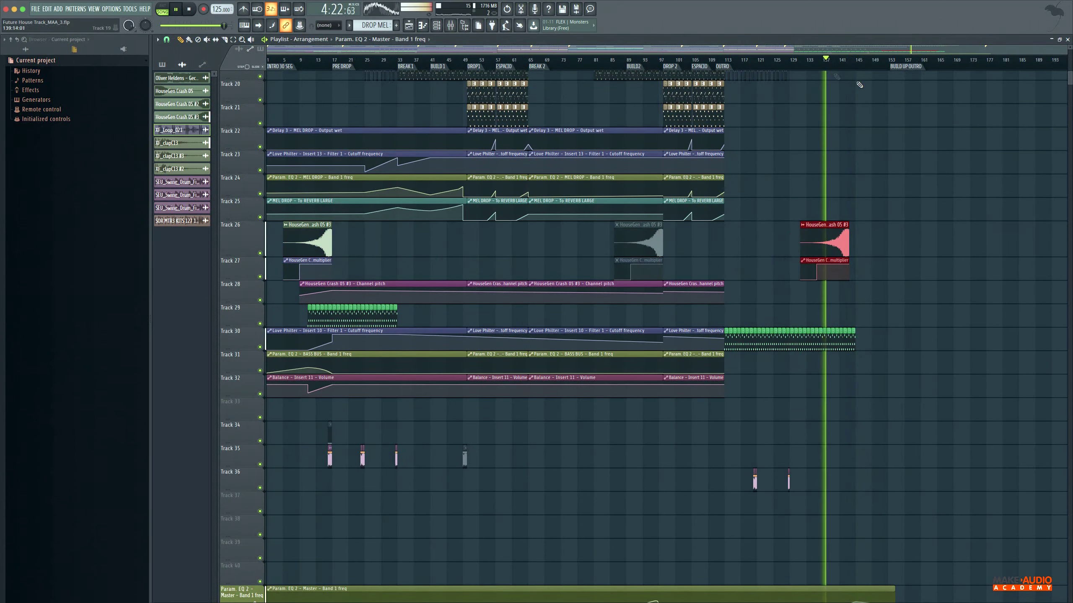
ctrl+scroll(836, 76, up, 6)
scroll(791, 172, up, 10)
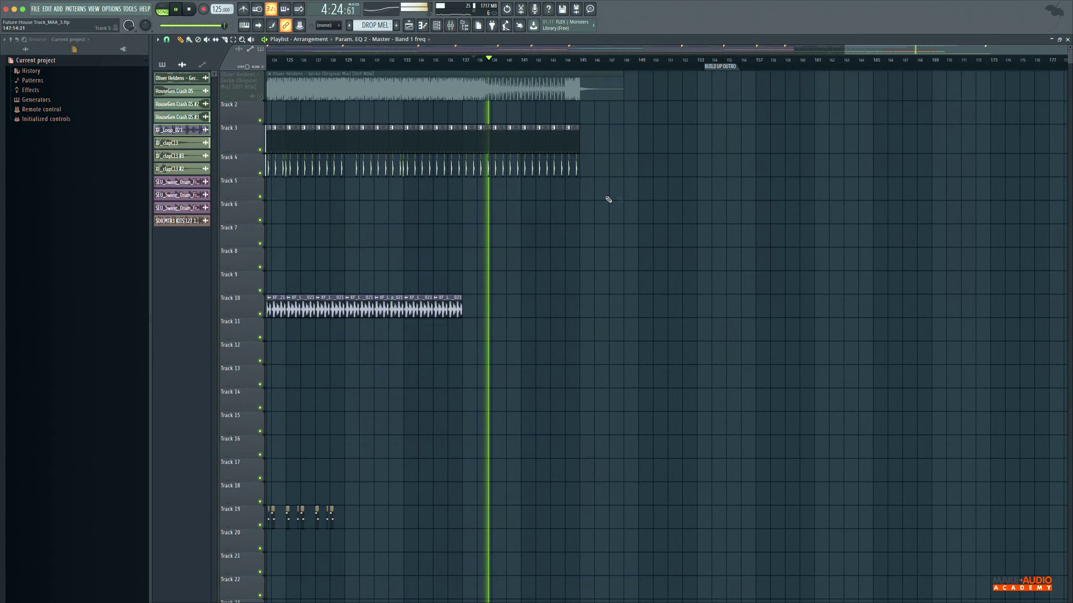
scroll(599, 197, down, 5)
scroll(557, 355, up, 5)
scroll(558, 356, down, 5)
scroll(562, 343, up, 5)
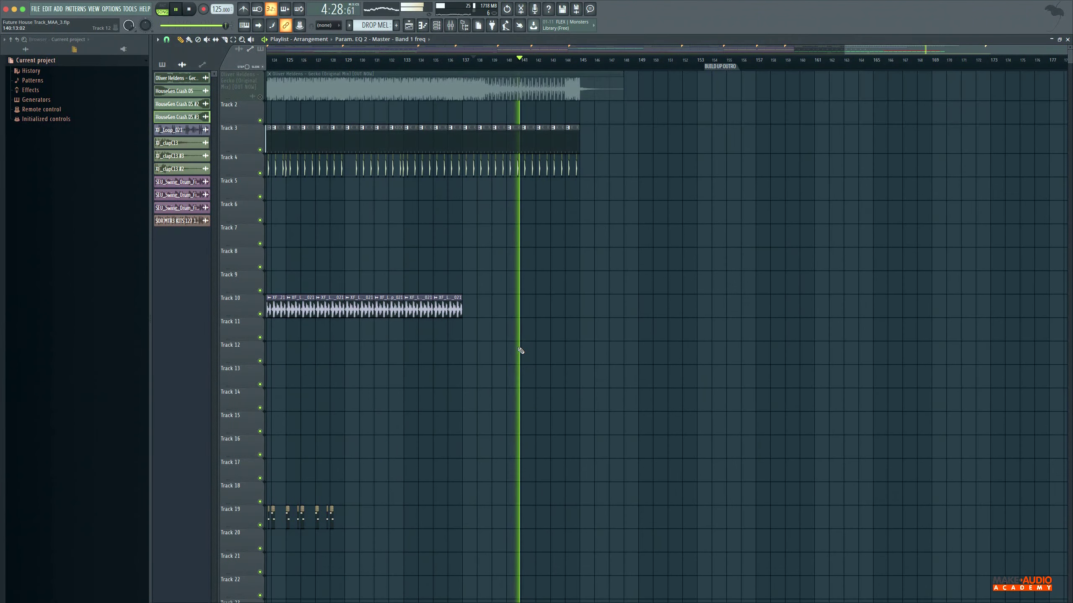
- Check the outro's levels in the mixer and shorten the BASS MEL run on Track 30 to end at bar 144 with the riser
ctrl+scroll(520, 352, down, 3)
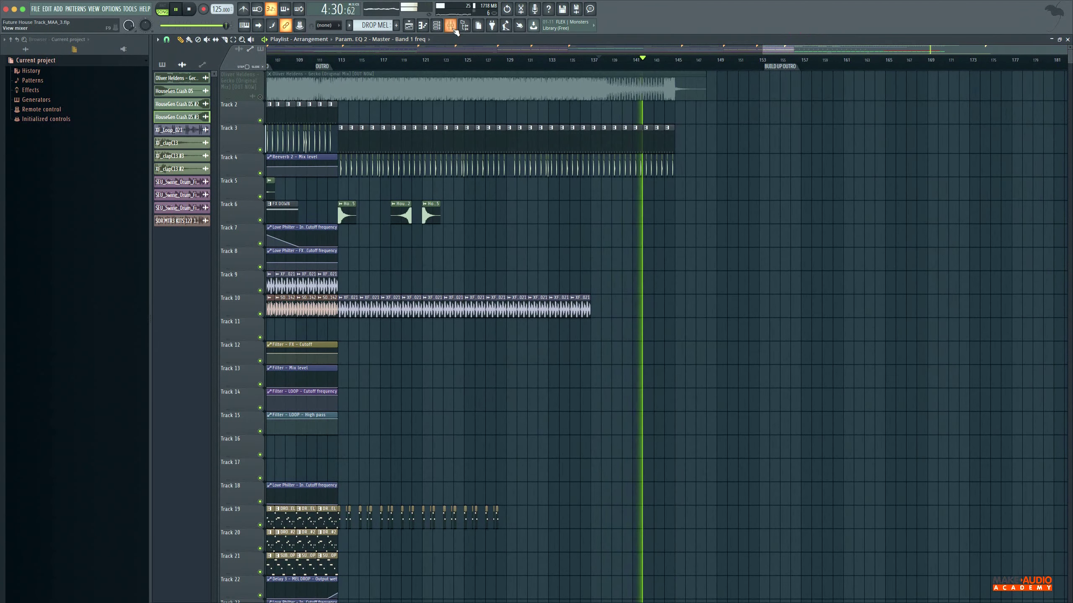
click(450, 26)
scroll(728, 203, down, 5)
scroll(728, 203, down, 10)
scroll(729, 202, up, 6)
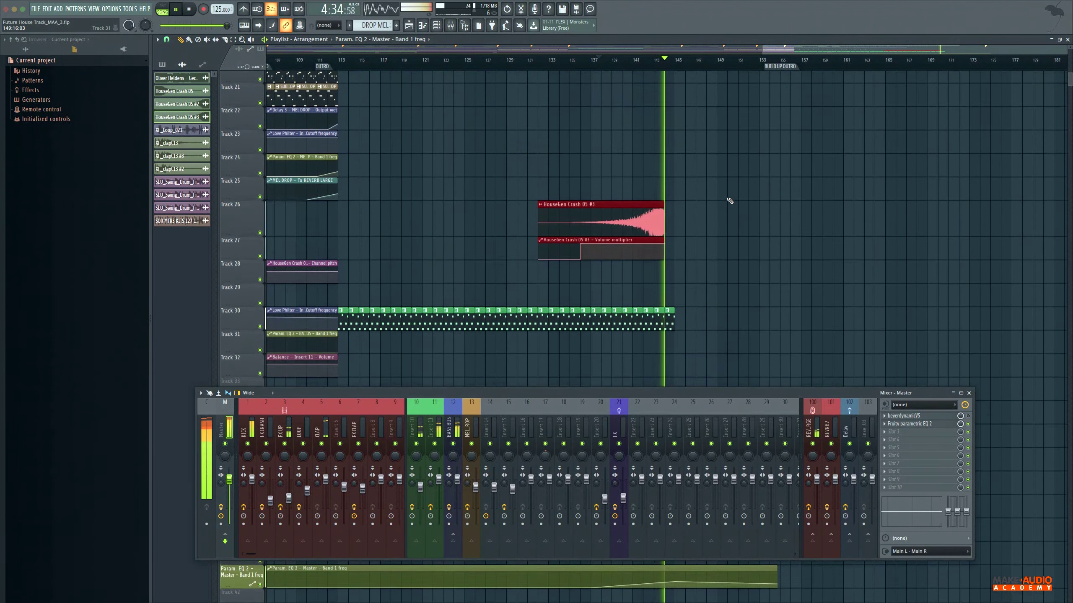
scroll(727, 199, up, 10)
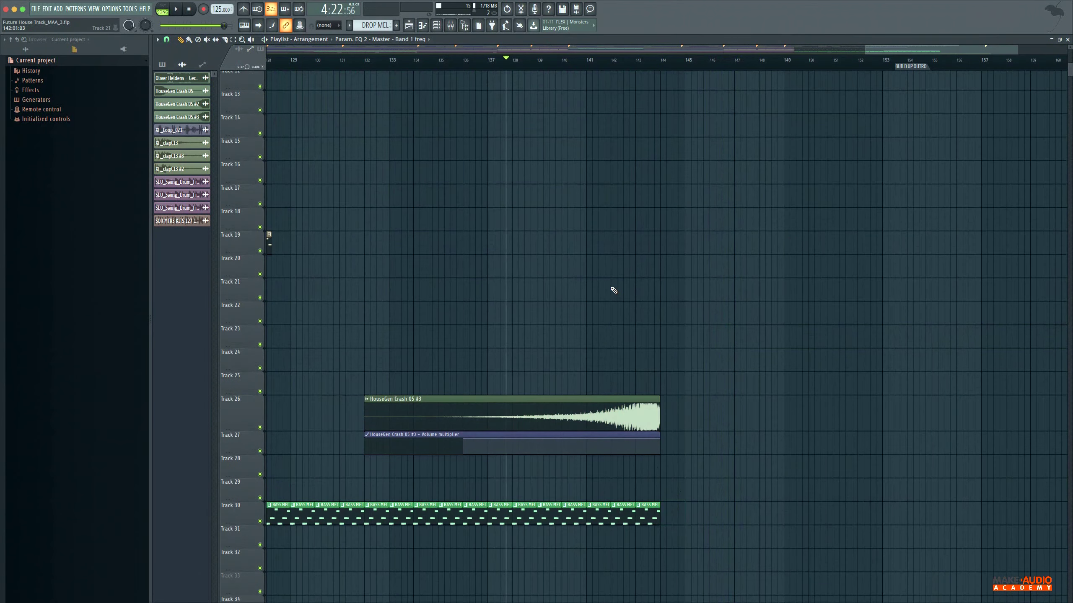
scroll(718, 88, up, 10)
scroll(908, 55, down, 4)
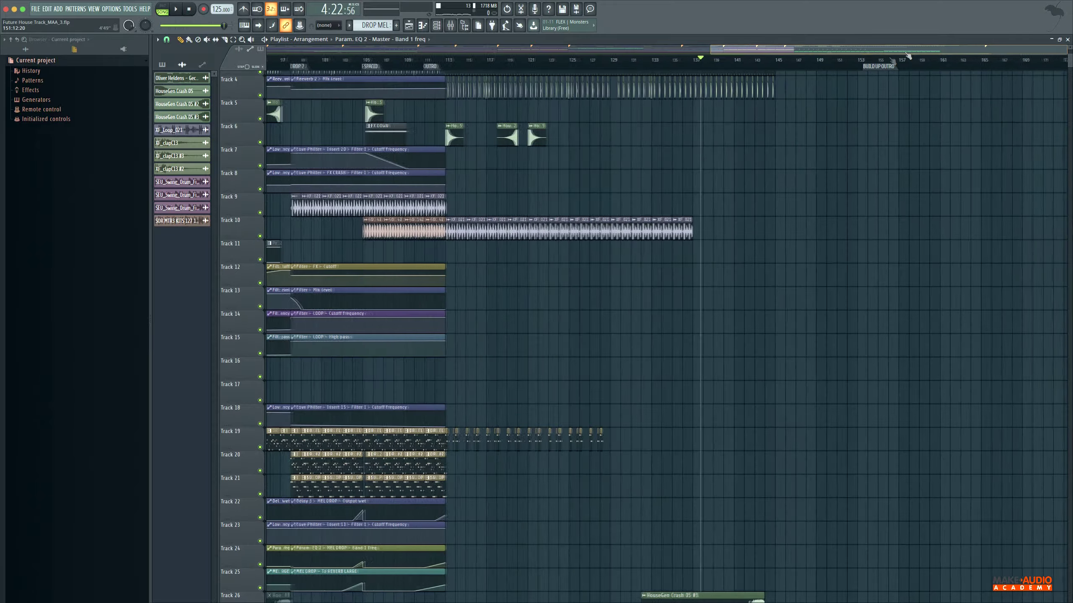
scroll(908, 53, up, 4)
scroll(634, 125, down, 3)
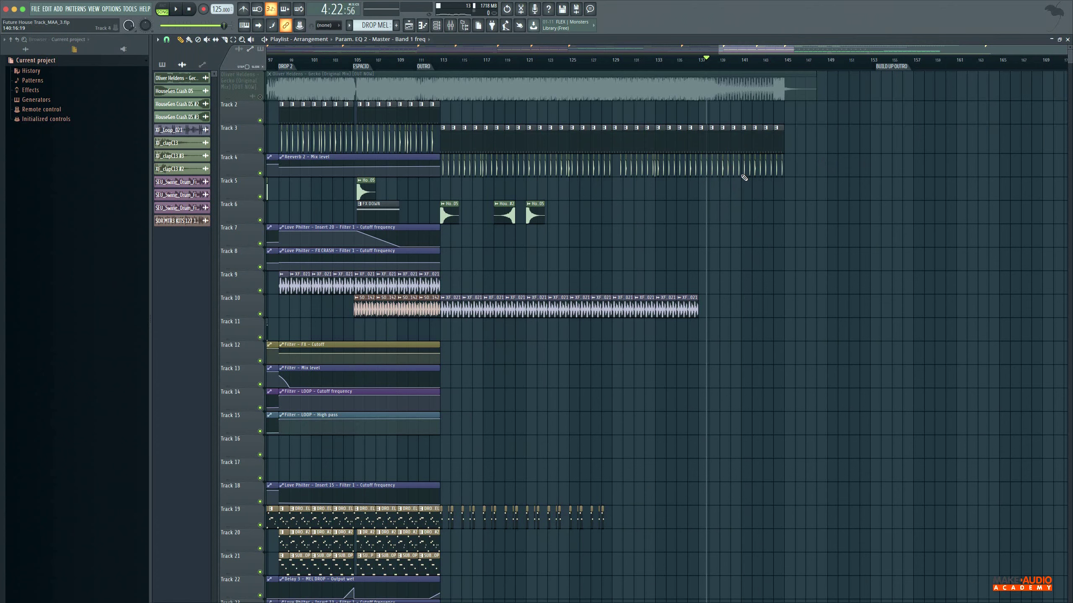
- Copy the pair of SEO_Swing_Drum_Fills clips near bar 120 on Track 36 to about the middle of bar 143
scroll(701, 315, down, 5)
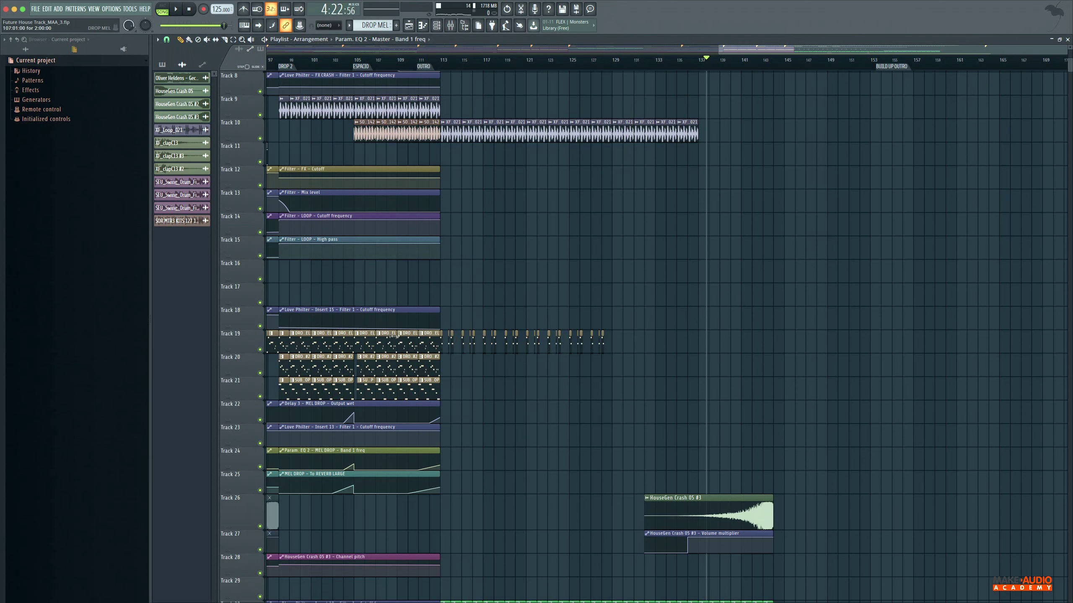
scroll(600, 351, down, 2)
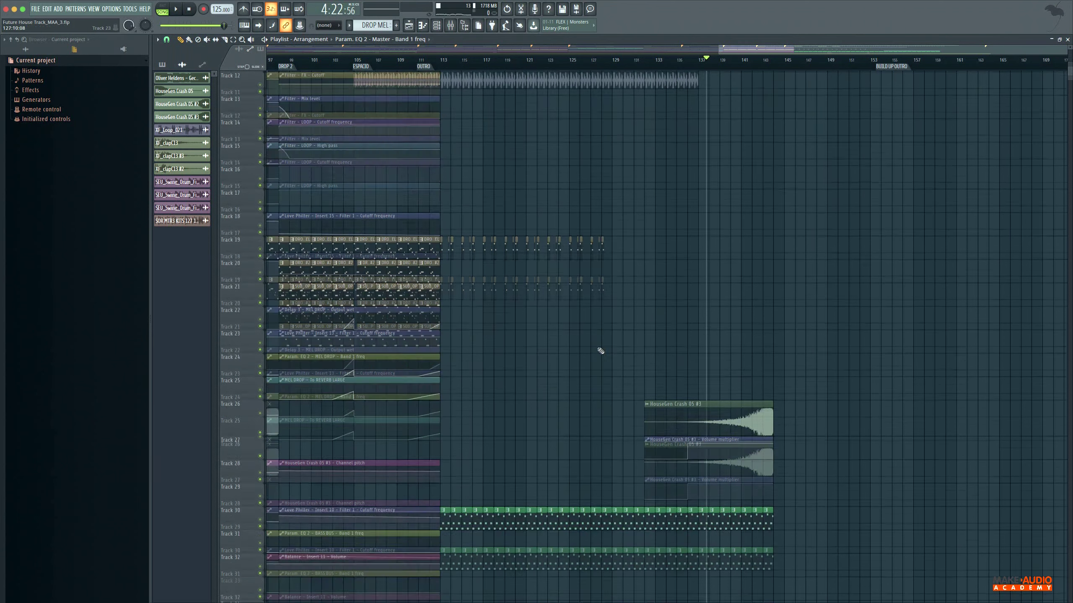
scroll(600, 351, down, 3)
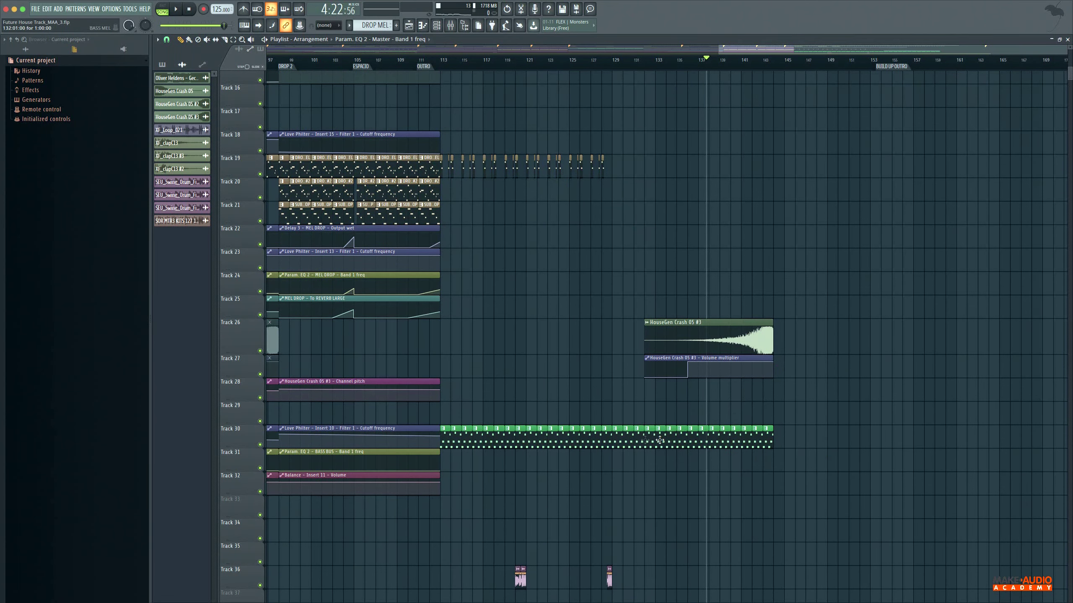
scroll(742, 446, down, 4)
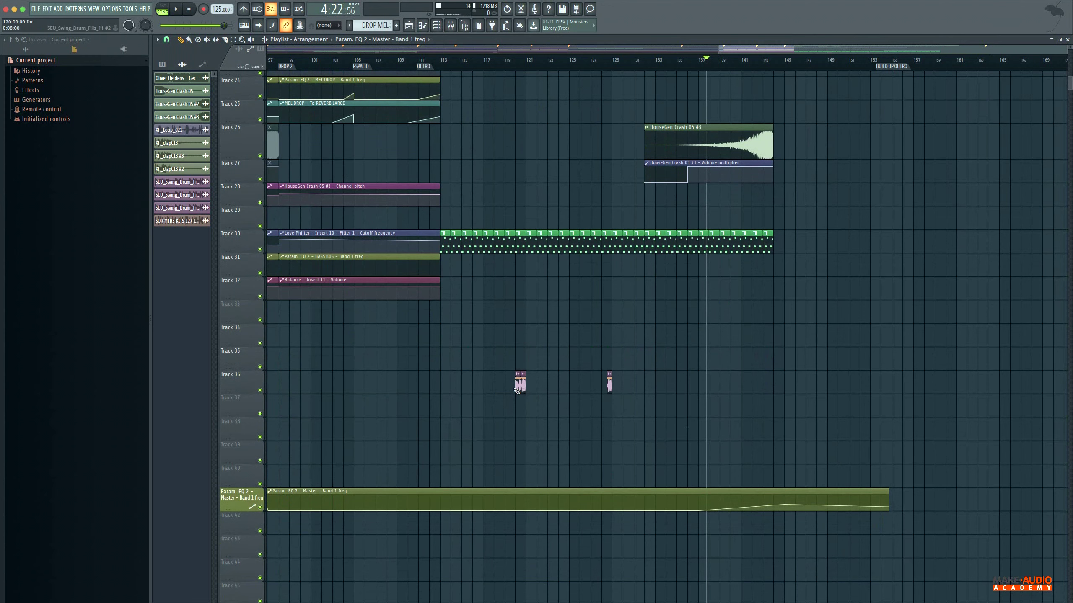
drag(535, 393, 774, 400)
- Play the outro from about bar 137 and move the copied drum fills on Track 36 to bar 144, where the riser ends
scroll(774, 401, up, 10)
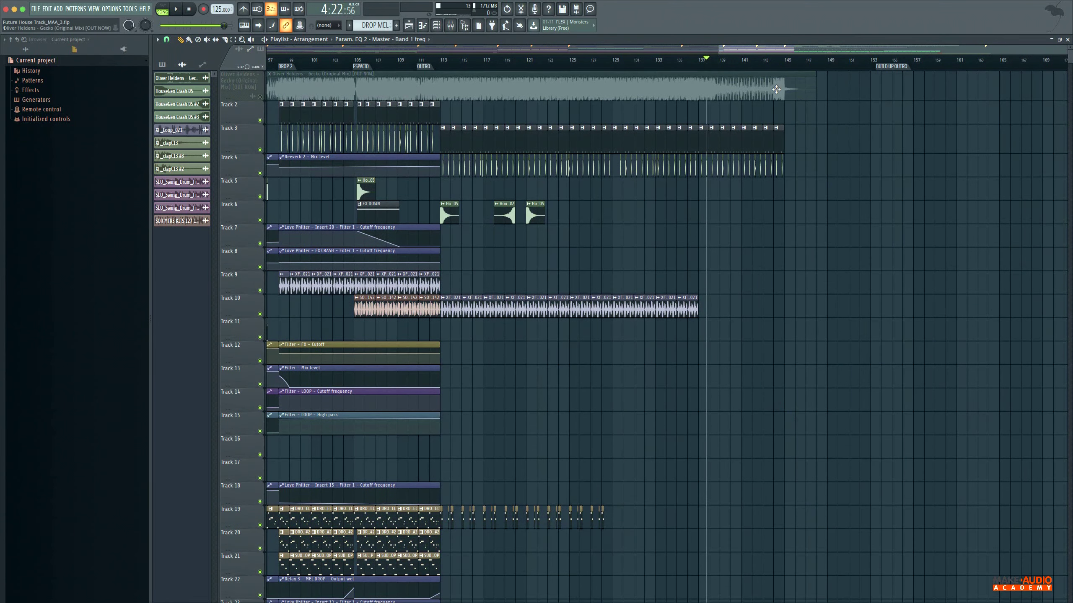
key(space)
scroll(833, 574, up, 3)
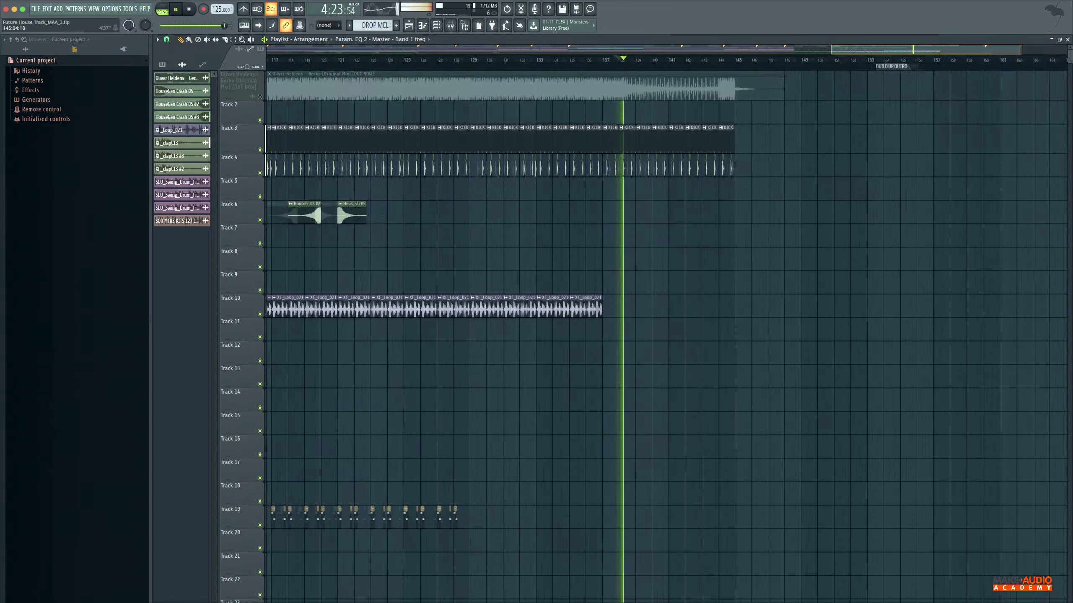
scroll(599, 266, down, 10)
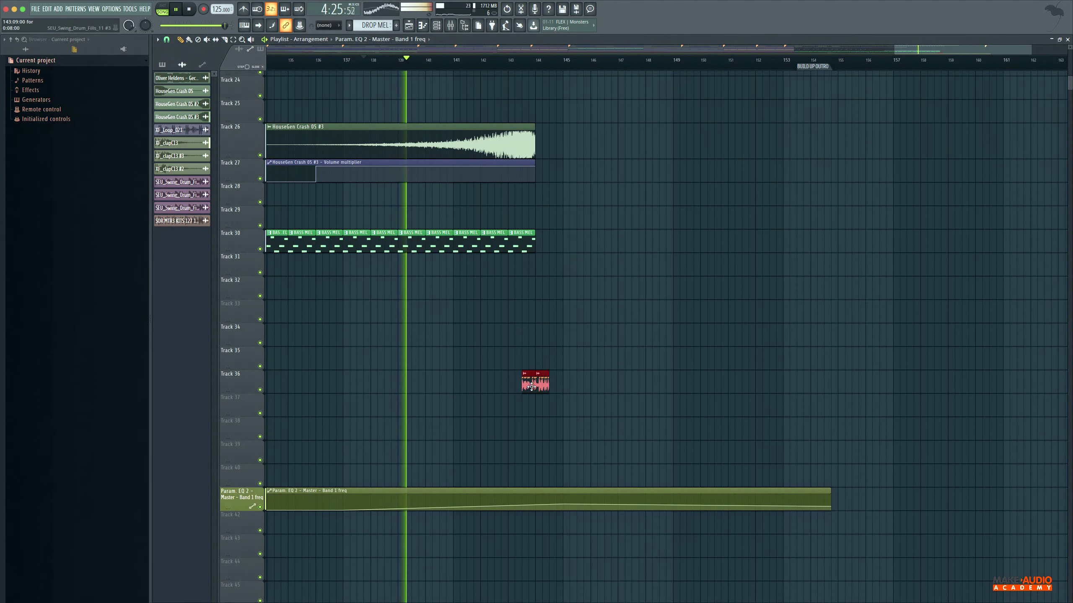
scroll(541, 352, up, 8)
scroll(540, 351, down, 8)
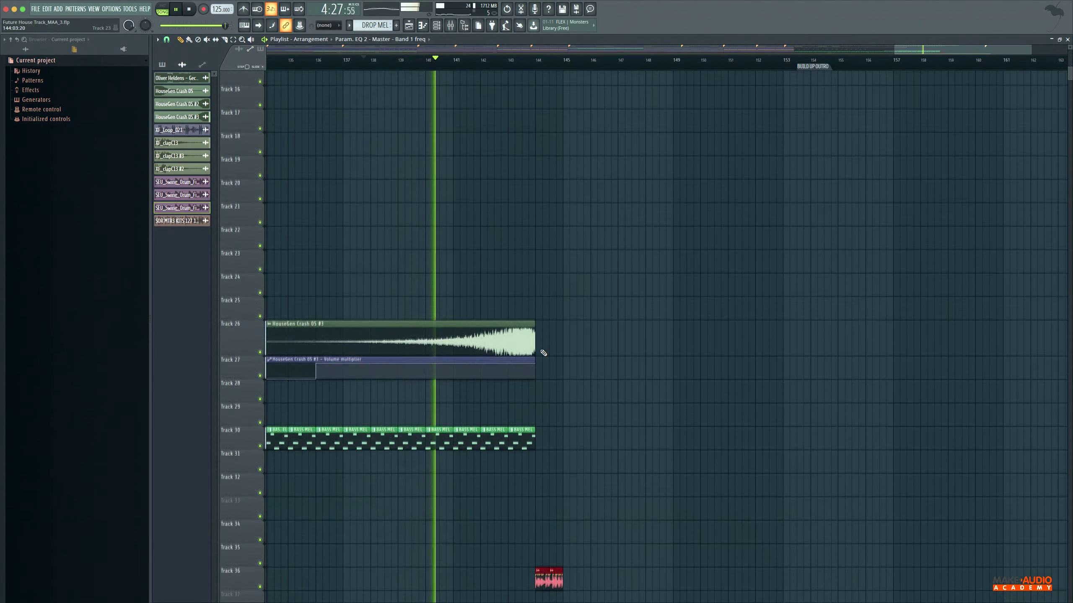
scroll(773, 140, down, 3)
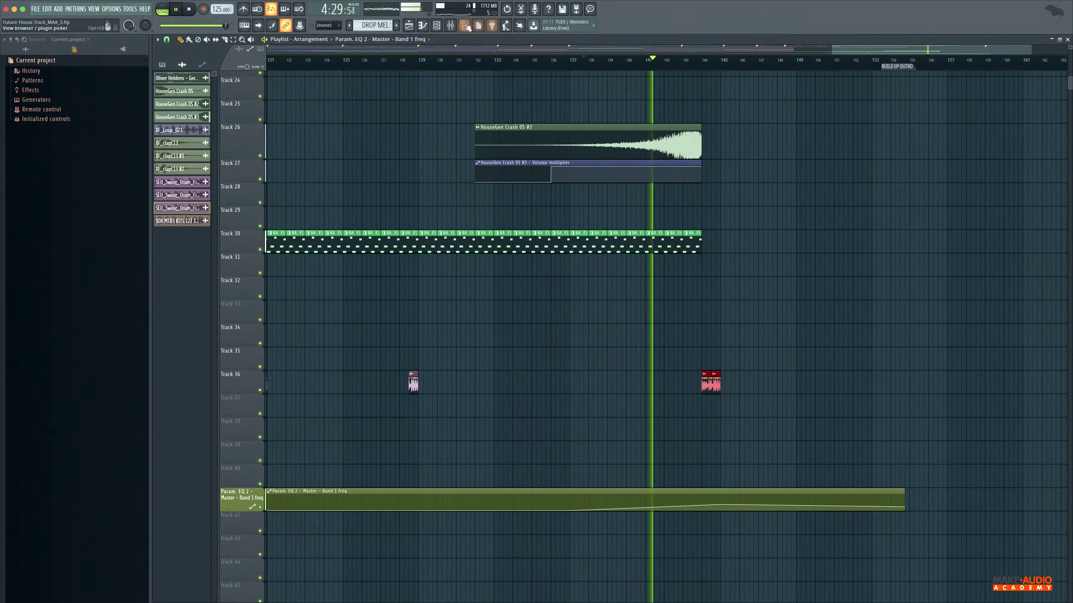
- Check the mixer levels while the ending with the new drum fills plays, then stop playback and close the mixer
click(449, 27)
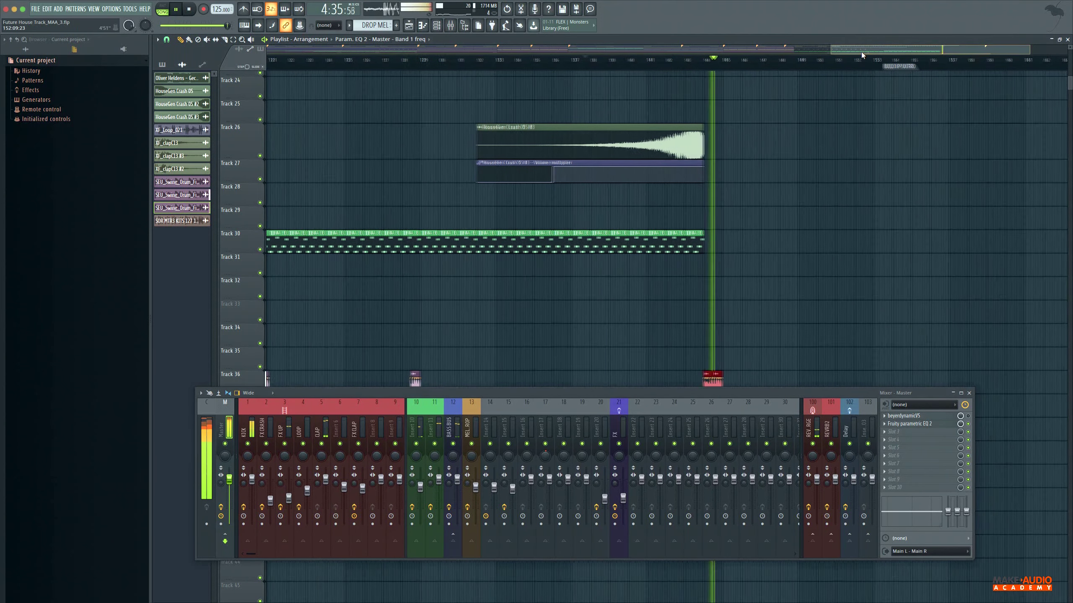
key(space)
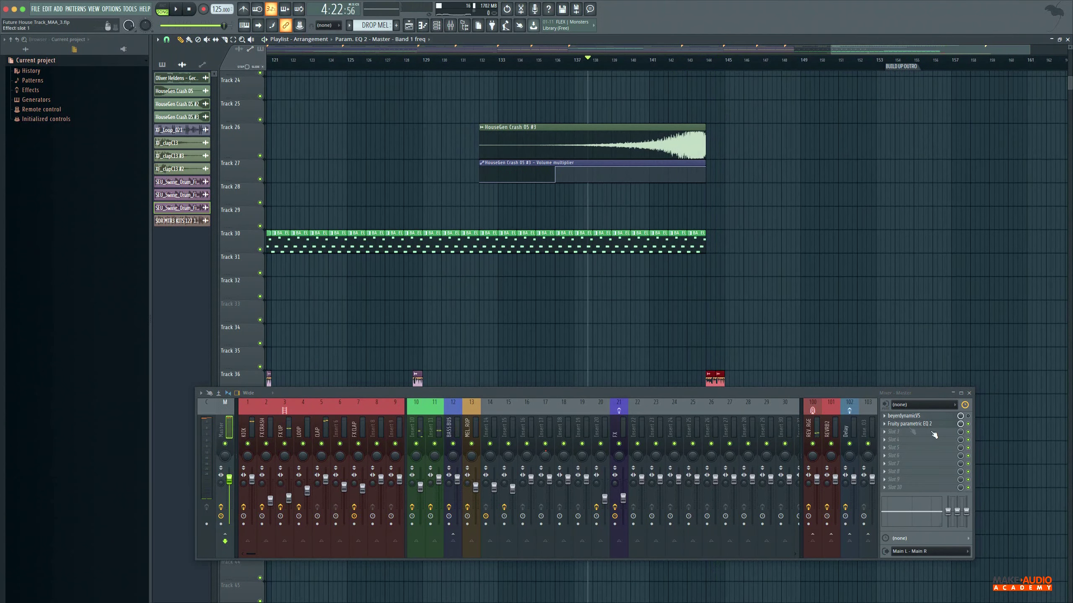
click(969, 393)
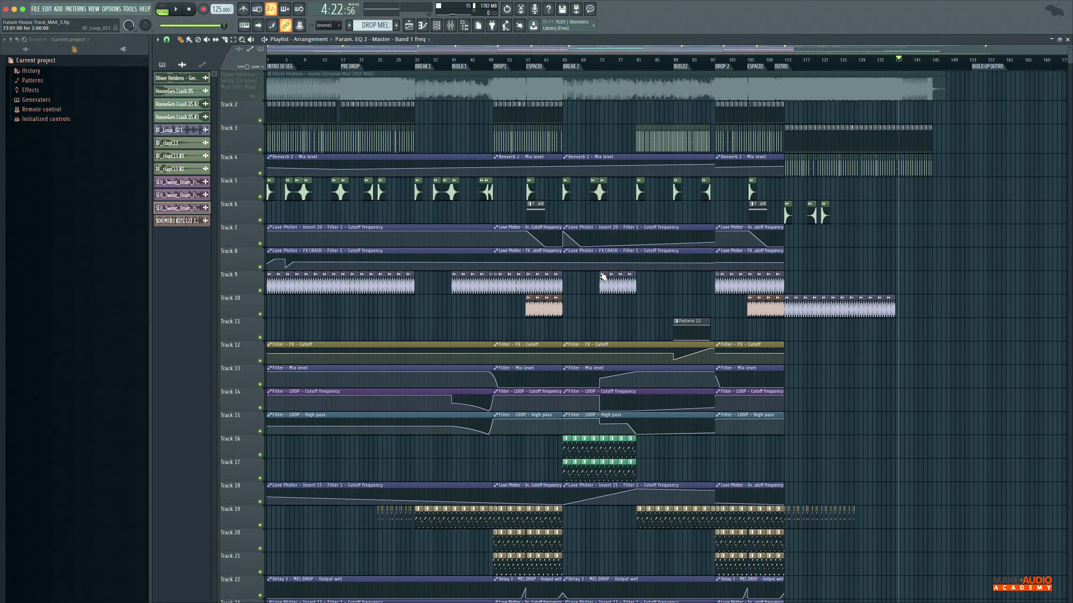
- Reopen the mixer, shift it slightly down over the playlist, and review the full arrangement alongside the mixer tracks
click(450, 25)
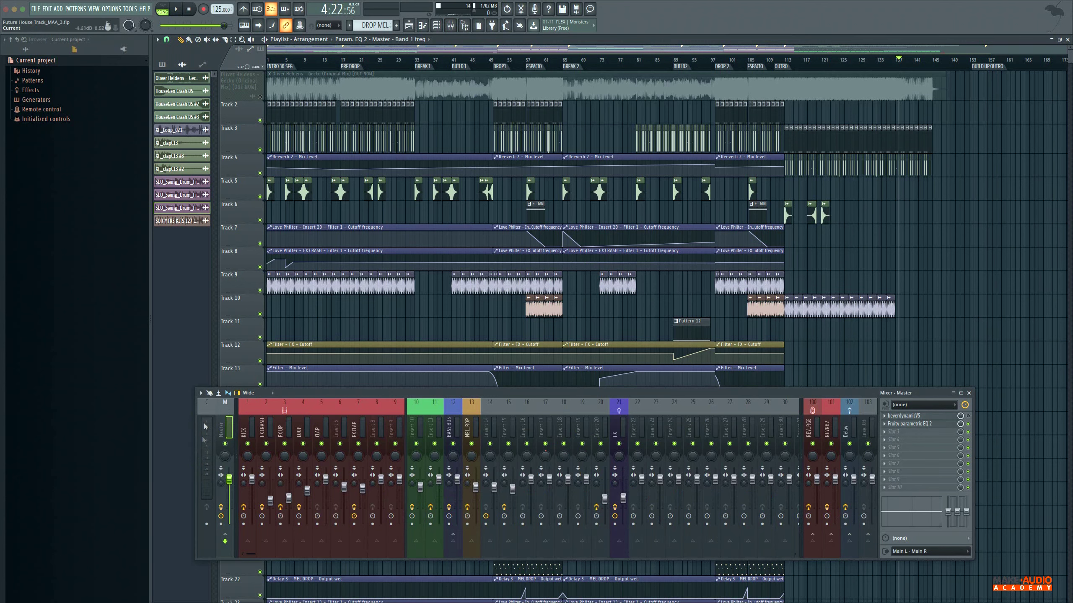
drag(342, 401, 368, 415)
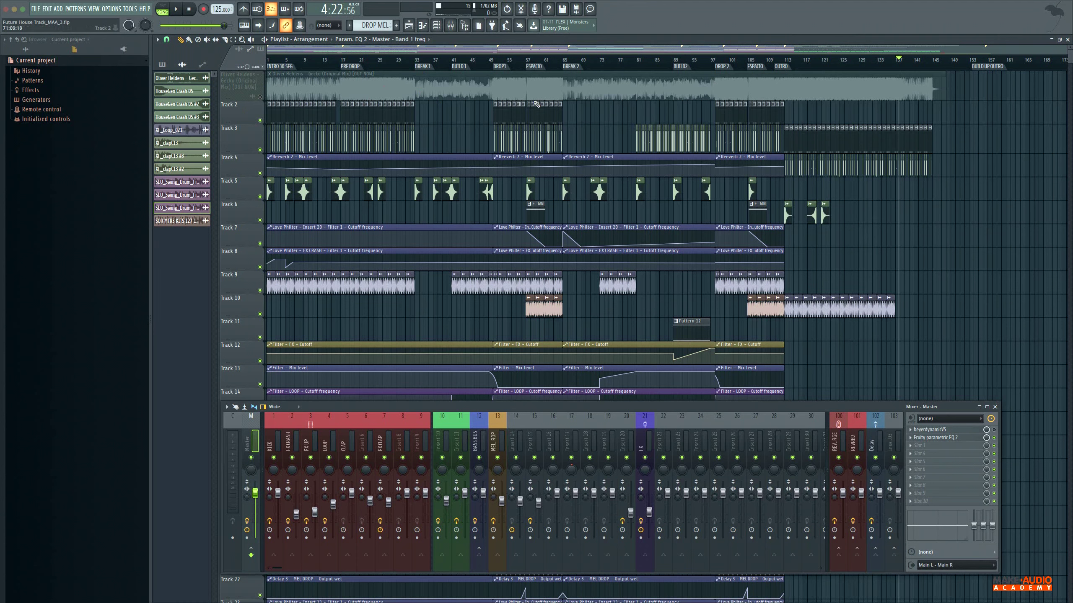
scroll(531, 264, down, 5)
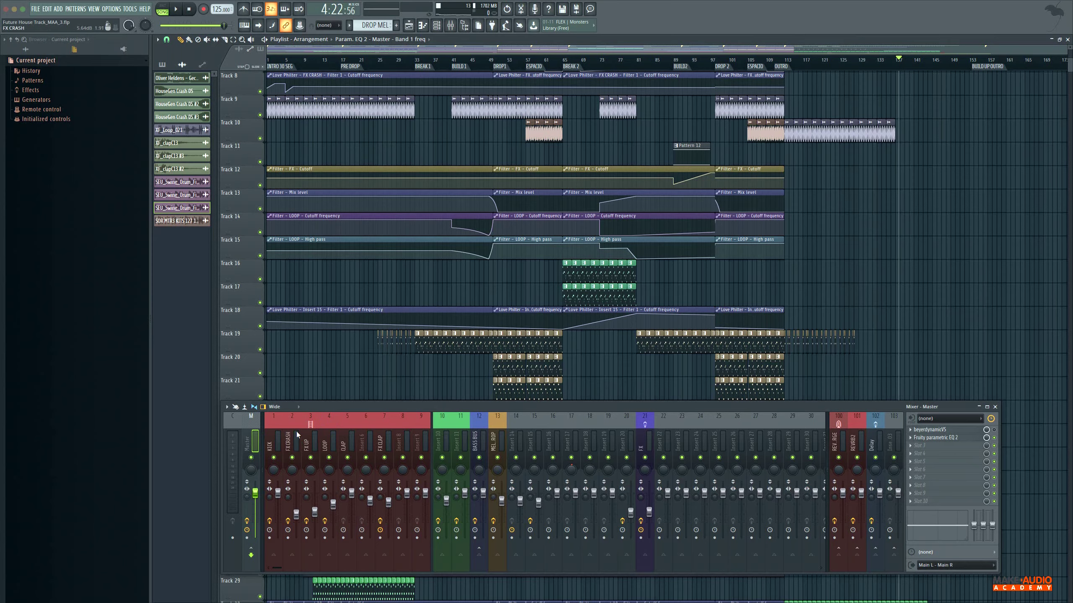
scroll(508, 183, up, 5)
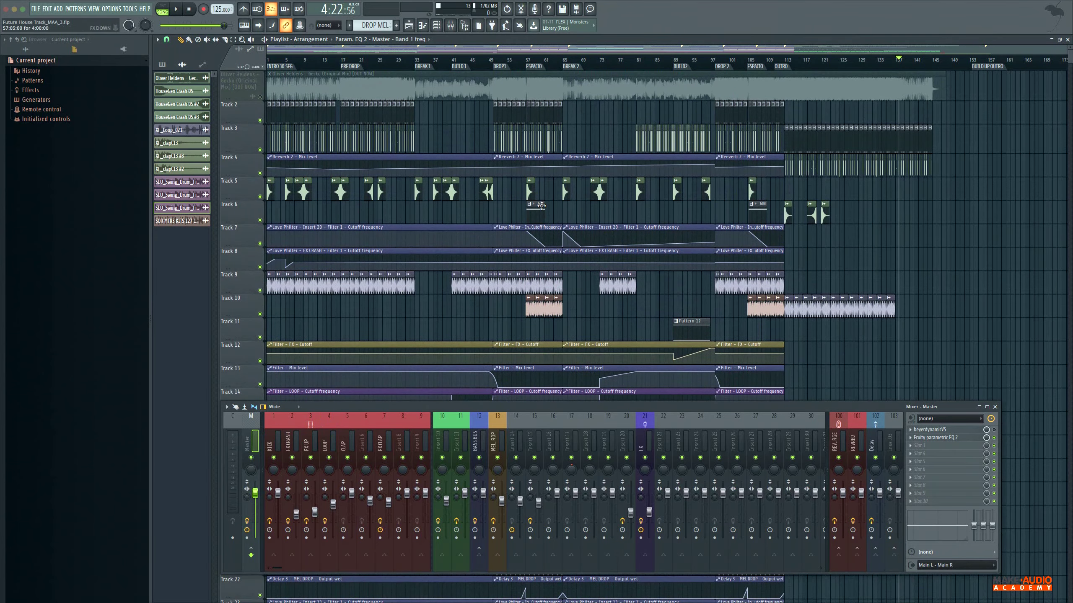